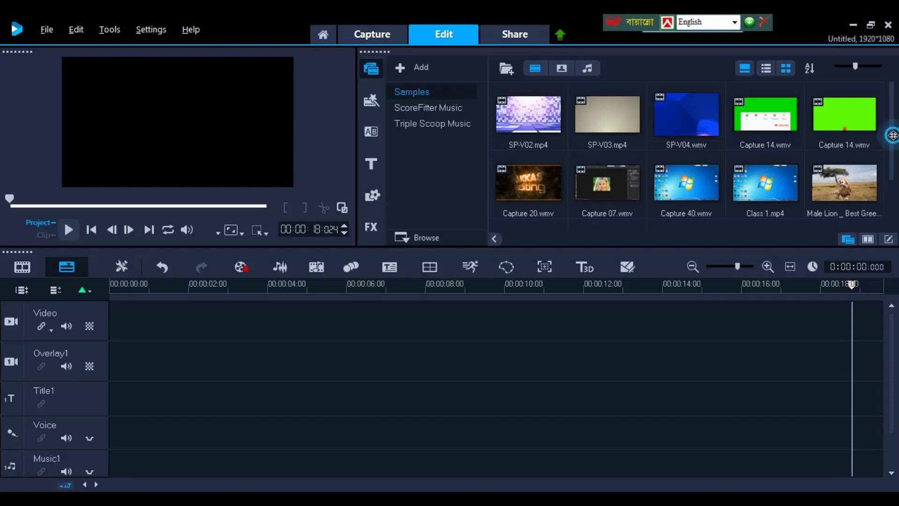
pyautogui.moveTo(893, 134); pyautogui.dragTo(895, 189)
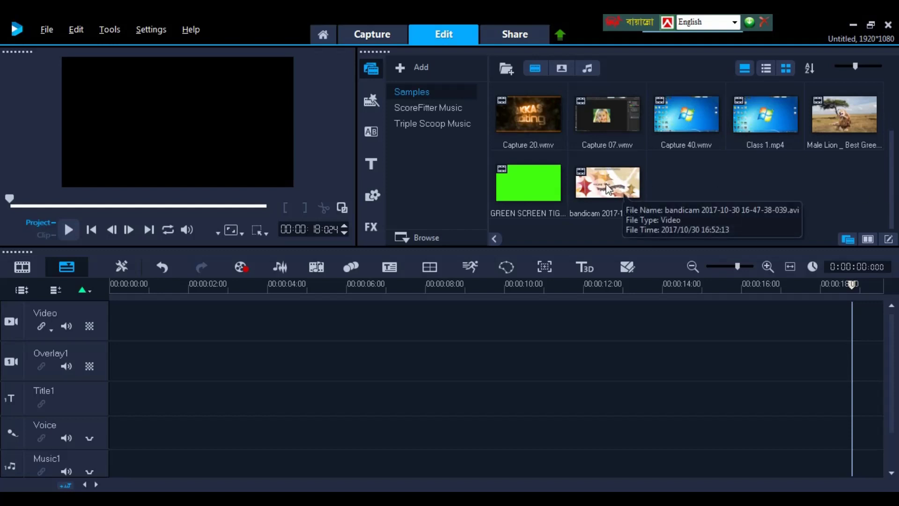
pyautogui.moveTo(607, 188); pyautogui.dragTo(552, 321)
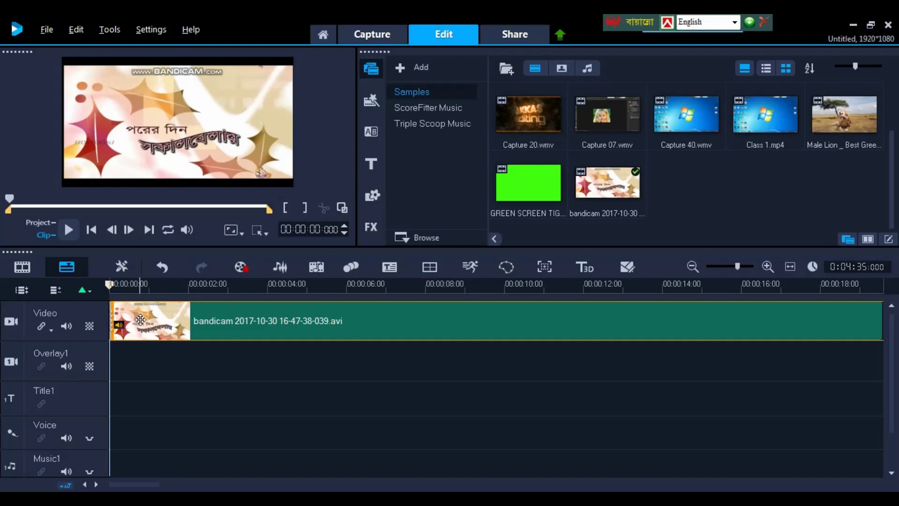
pyautogui.press('space')
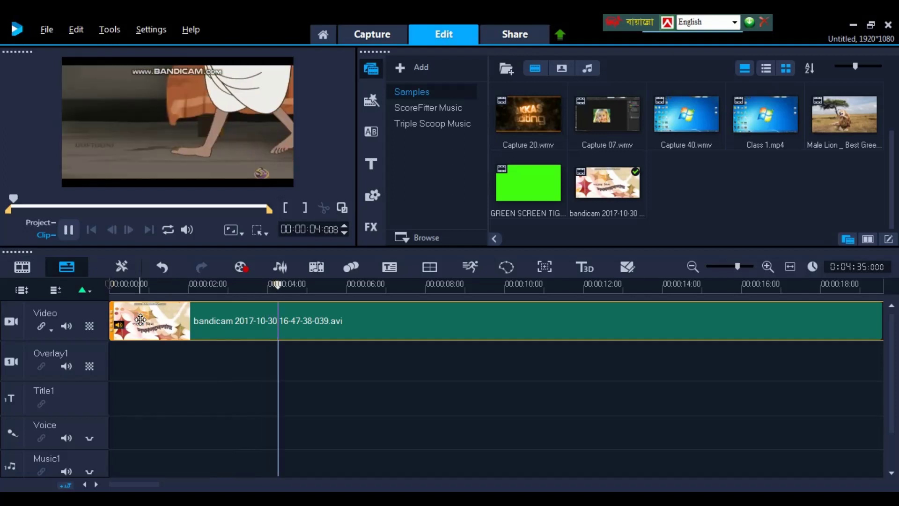
pyautogui.press('space')
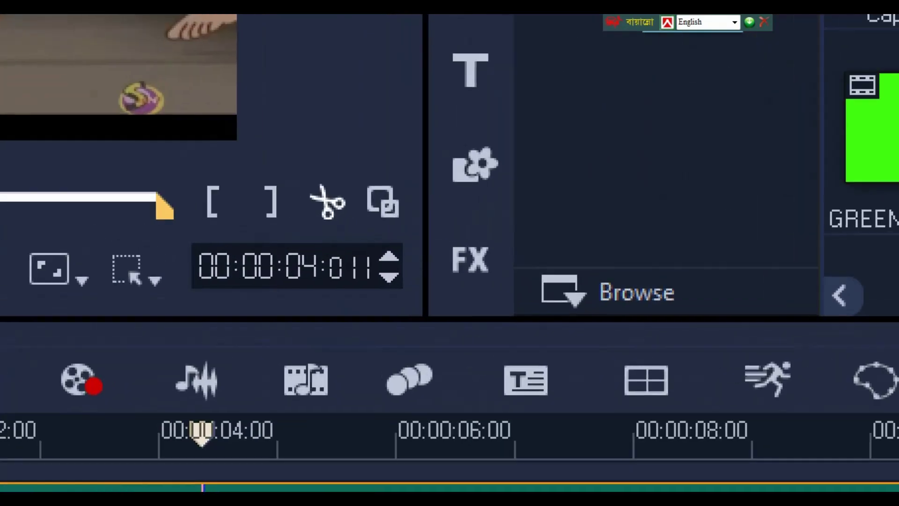
# - Split the video clip at 00:00:04:011 and delete the opening part before the cut
pyautogui.click(323, 209)
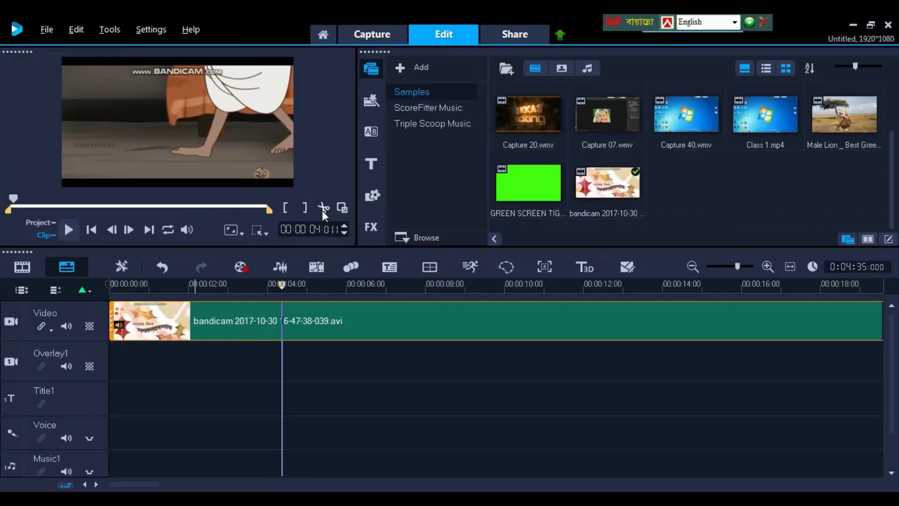
pyautogui.click(323, 210)
pyautogui.click(237, 323)
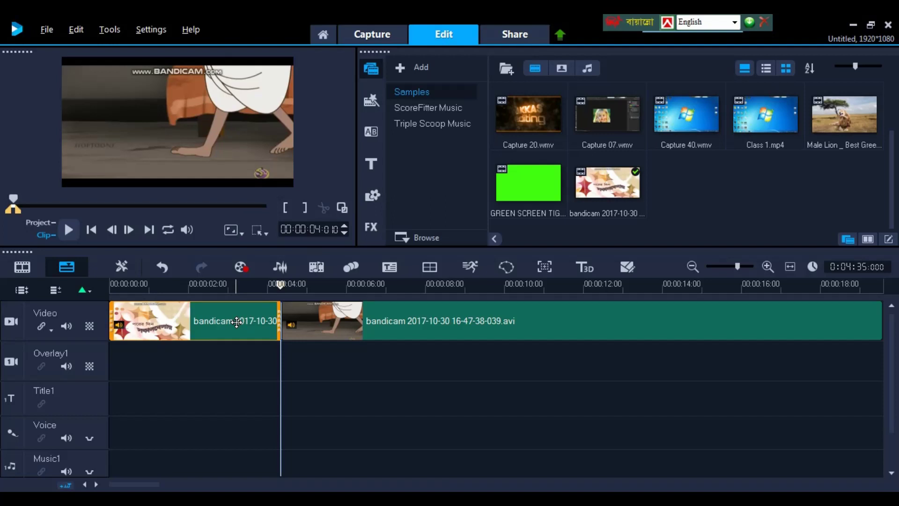
pyautogui.press('Delete')
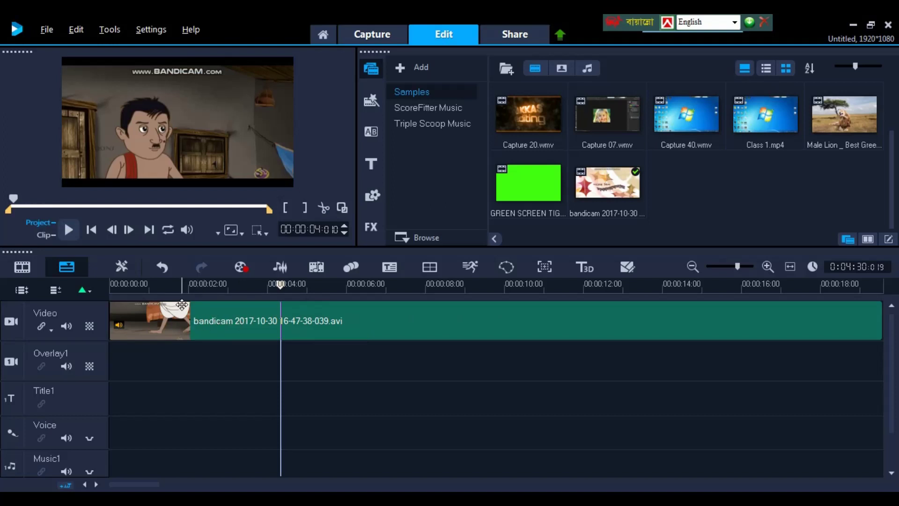
# - Play the remaining clip from its start to 00:00:14:018, split it there, and delete the part after the cut
pyautogui.moveTo(166, 291); pyautogui.dragTo(99, 304)
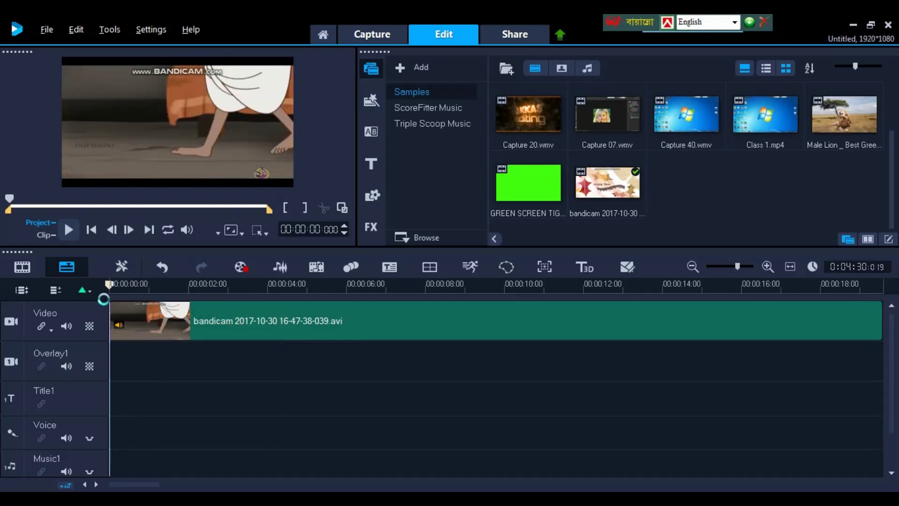
pyautogui.press('space')
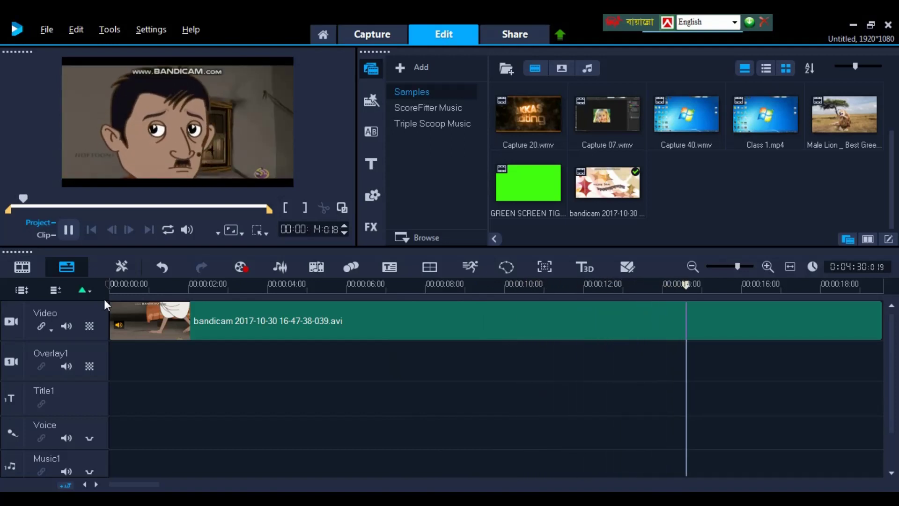
pyautogui.press('space')
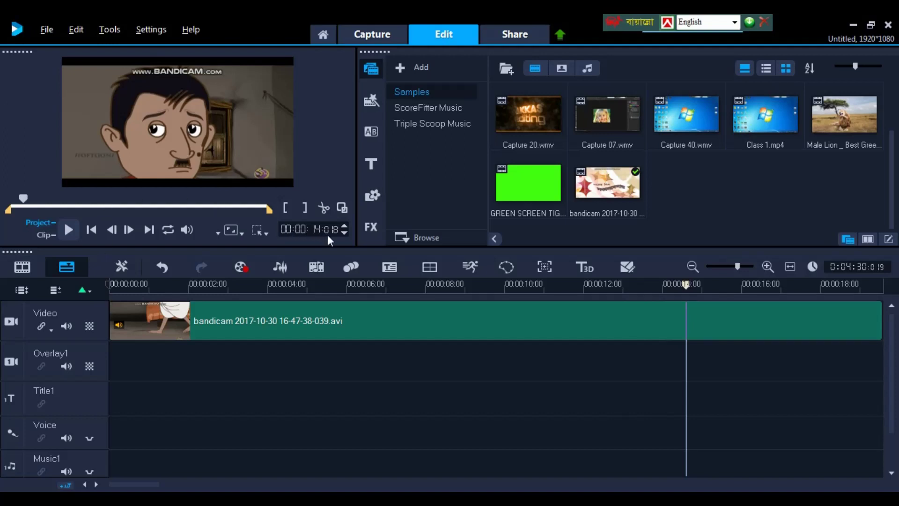
pyautogui.click(324, 210)
pyautogui.click(768, 319)
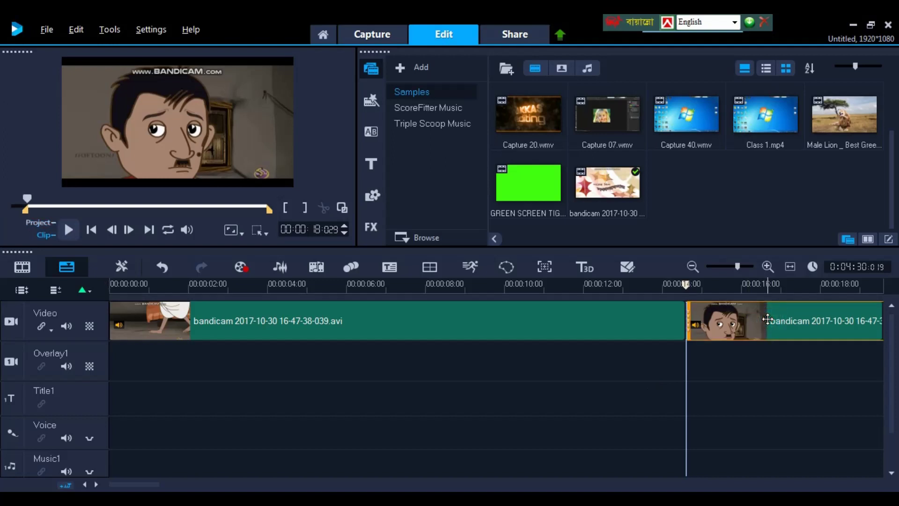
pyautogui.press('Delete')
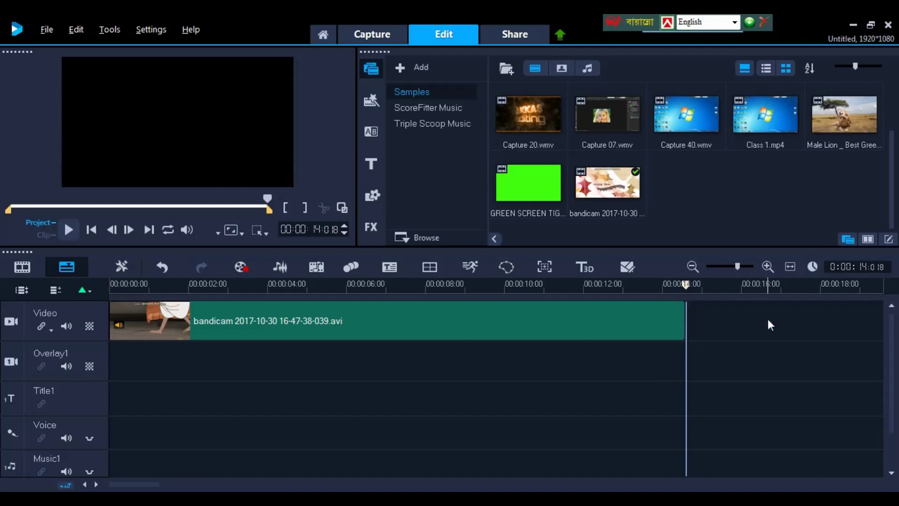
# - Add the plain italic Lorem ipsum title preset, third in the title library, near the start of the Title1 track
pyautogui.click(419, 325)
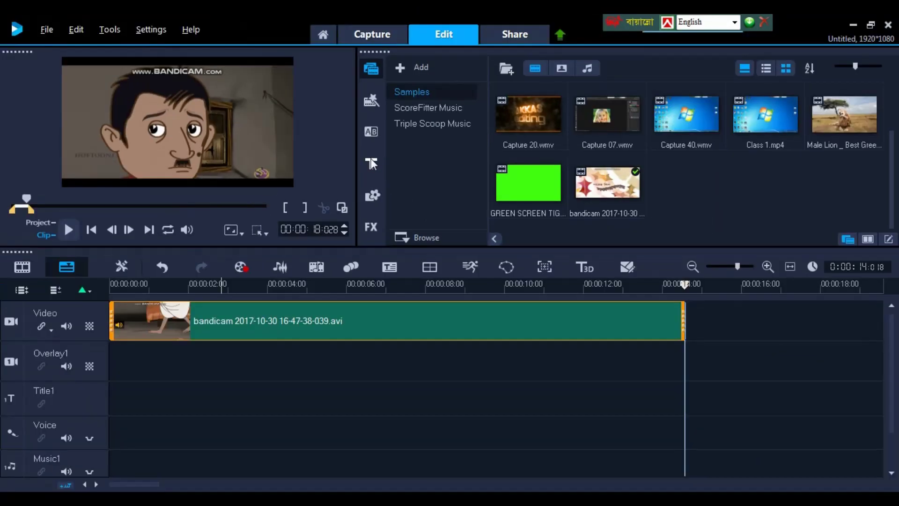
pyautogui.click(372, 183)
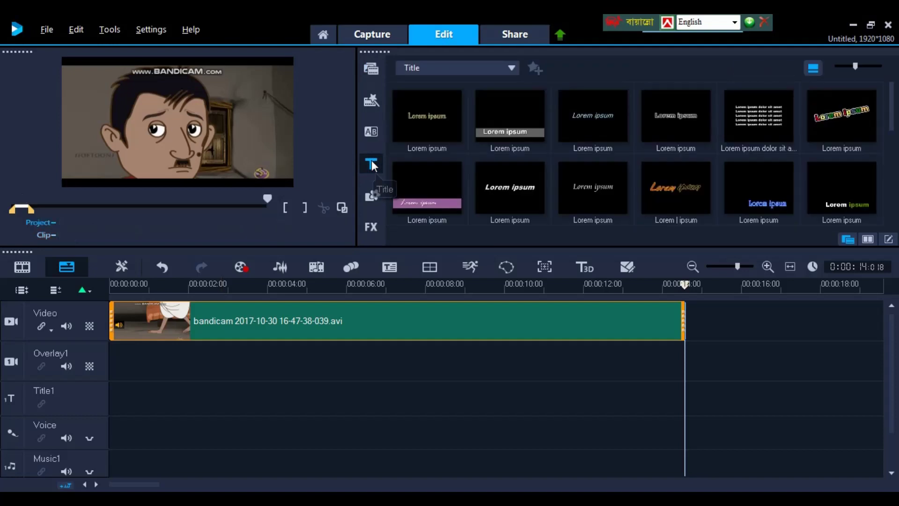
pyautogui.moveTo(592, 115); pyautogui.dragTo(114, 403)
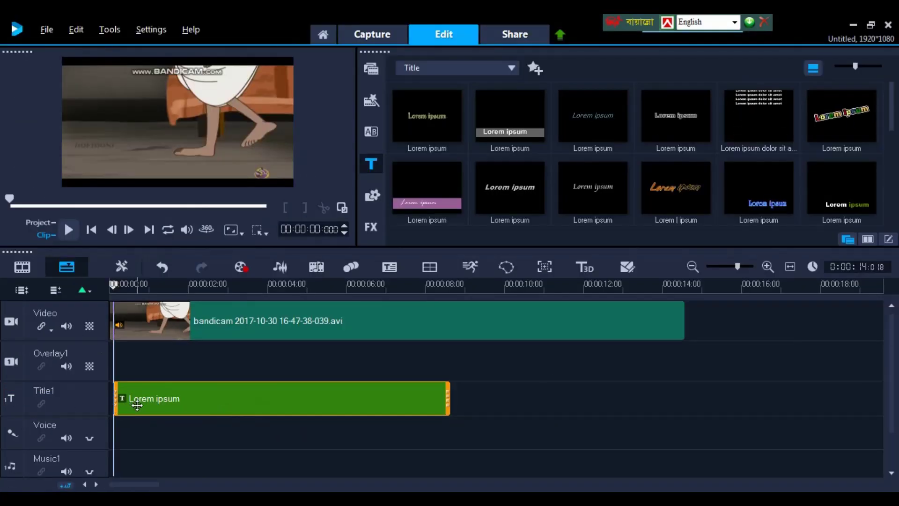
# - Move the title clip to the very start of the timeline and shorten it to end at about 00:00:02:022
pyautogui.click(413, 411)
pyautogui.moveTo(134, 405); pyautogui.dragTo(129, 404)
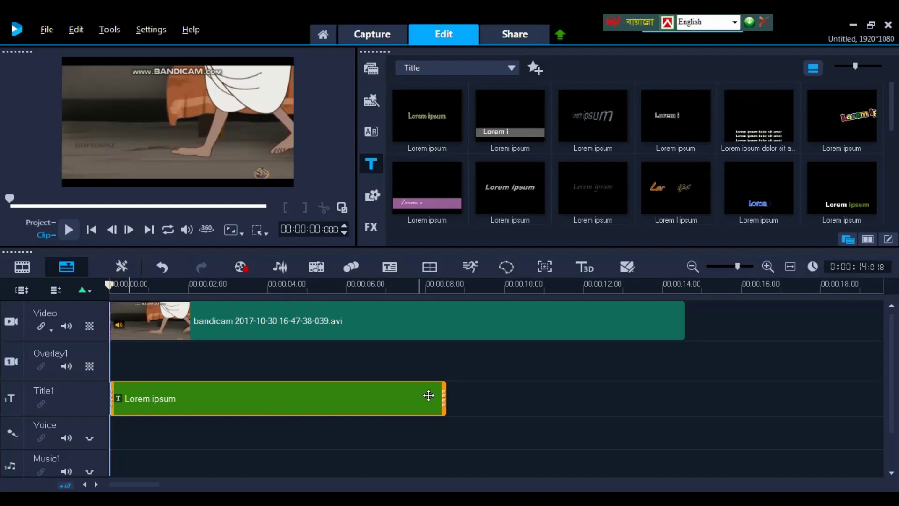
pyautogui.moveTo(443, 394); pyautogui.dragTo(217, 393)
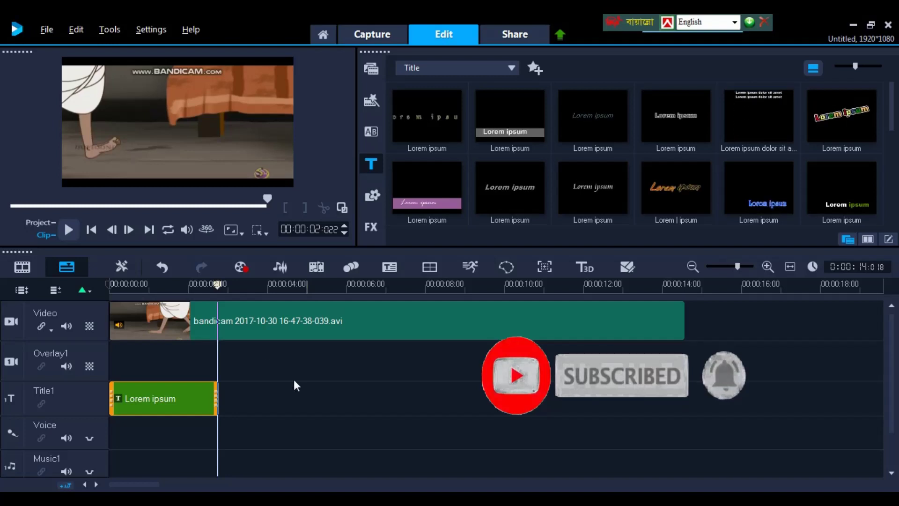
# - Move the Lorem ipsum title text down to the lower part of the video frame
pyautogui.click(175, 140)
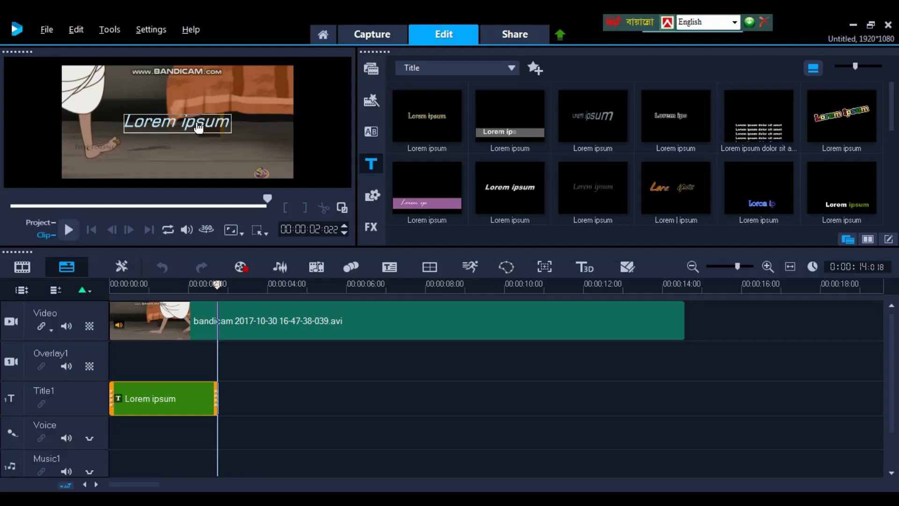
pyautogui.moveTo(196, 121); pyautogui.dragTo(185, 164)
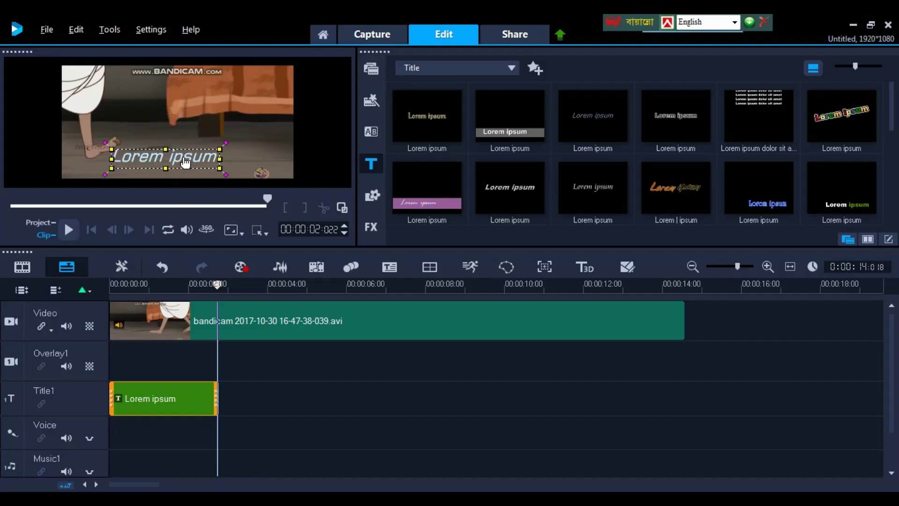
pyautogui.click(217, 160)
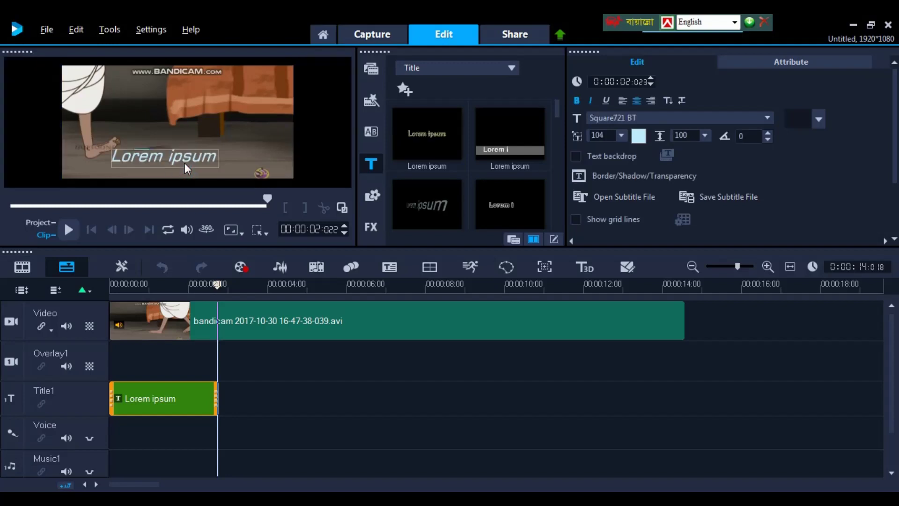
# - Replace the title's placeholder text with "Akkas editing"
pyautogui.click(212, 158)
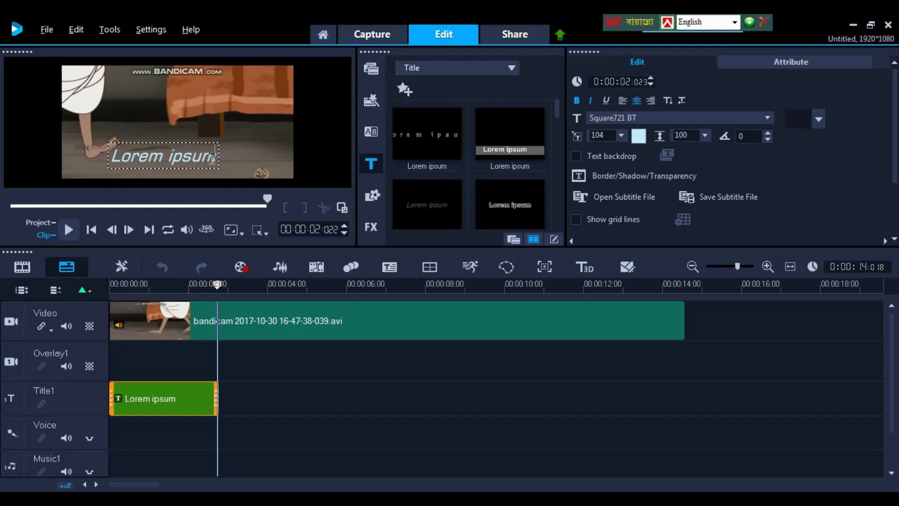
pyautogui.press('BackSpace')
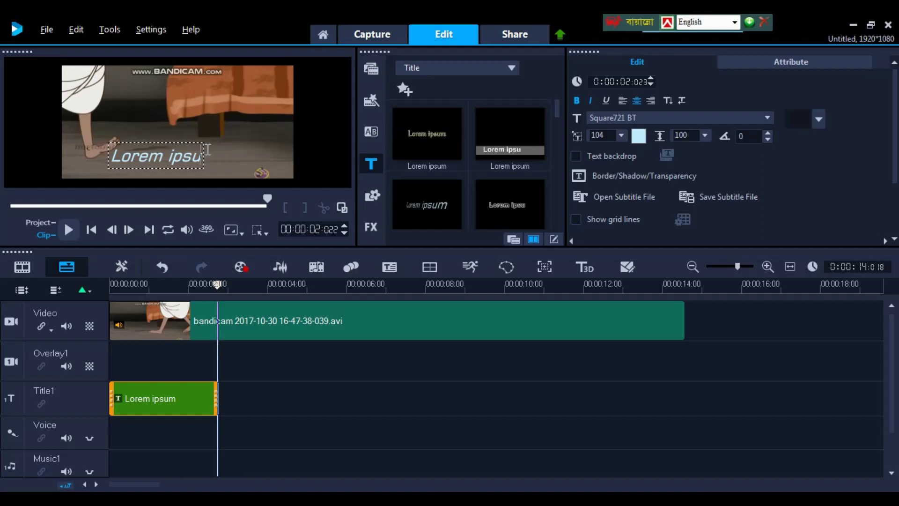
pyautogui.press('BackSpace')
pyautogui.press('BackSpace')
pyautogui.press('BackSpace')
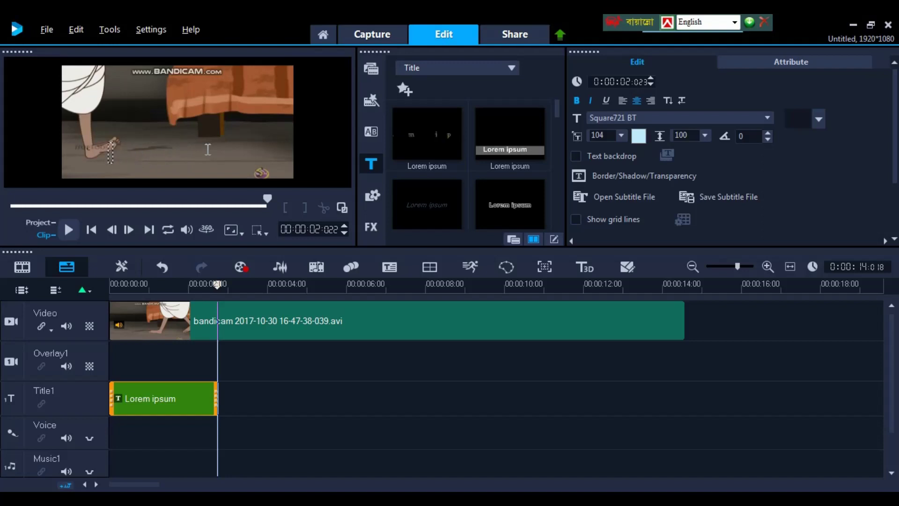
pyautogui.write('Akkas')
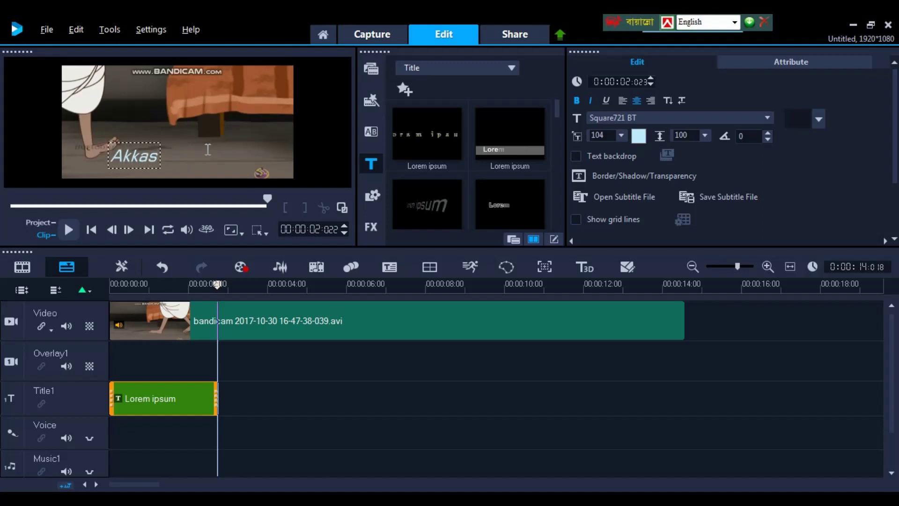
pyautogui.write(' editing')
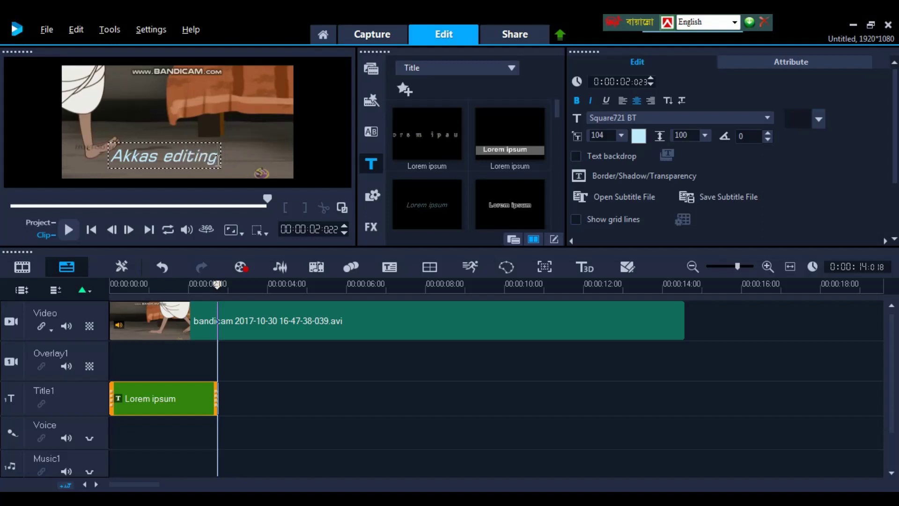
# - Change the title text color to red and play the project from its start to about 00:00:04:001
pyautogui.moveTo(218, 157); pyautogui.dragTo(117, 164)
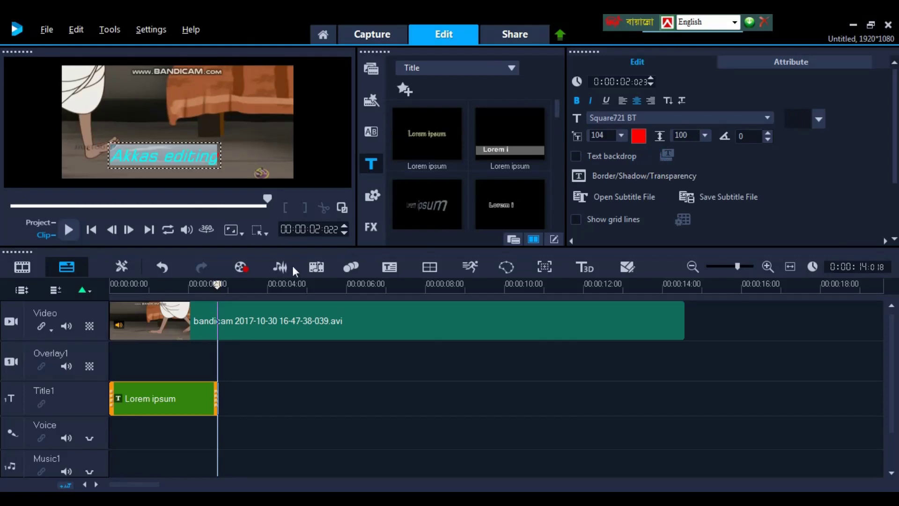
pyautogui.click(184, 285)
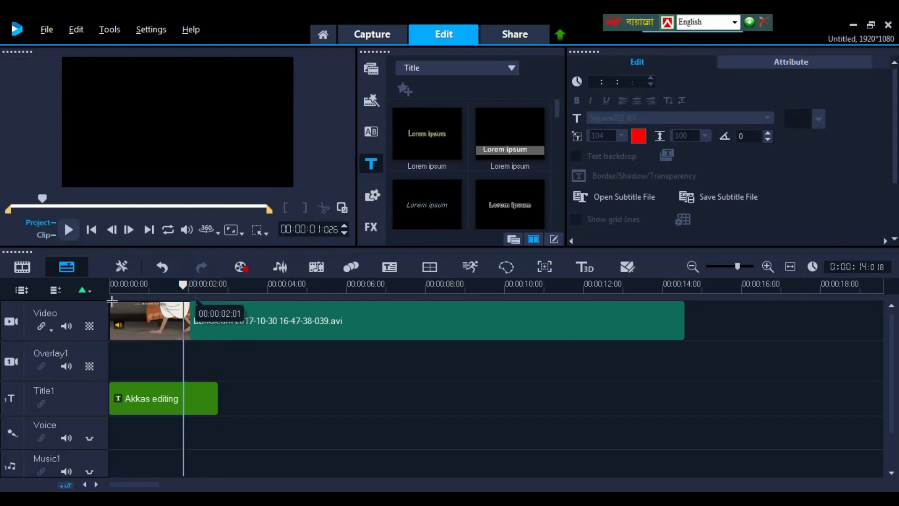
pyautogui.click(110, 285)
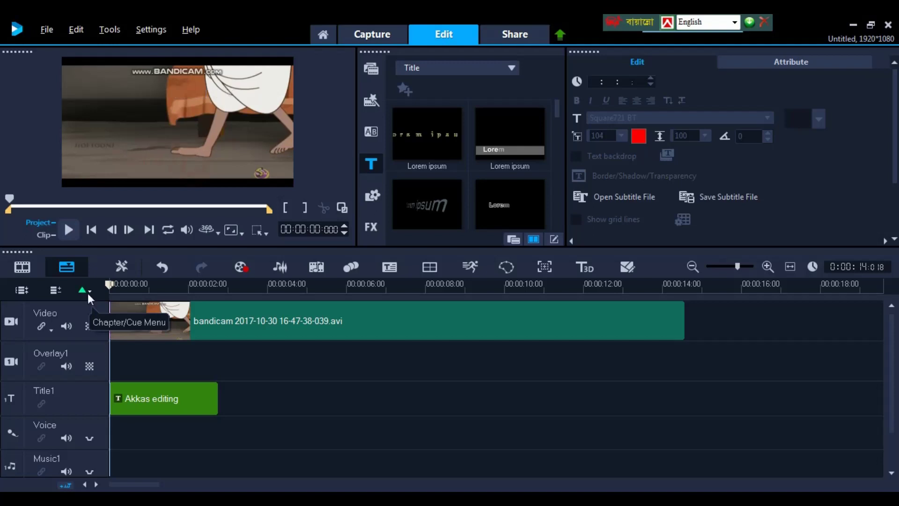
pyautogui.press('space')
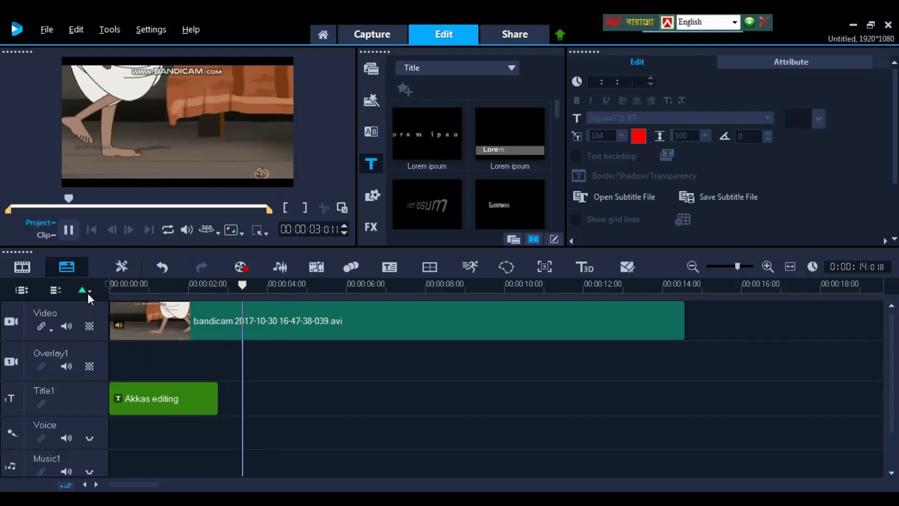
pyautogui.press('space')
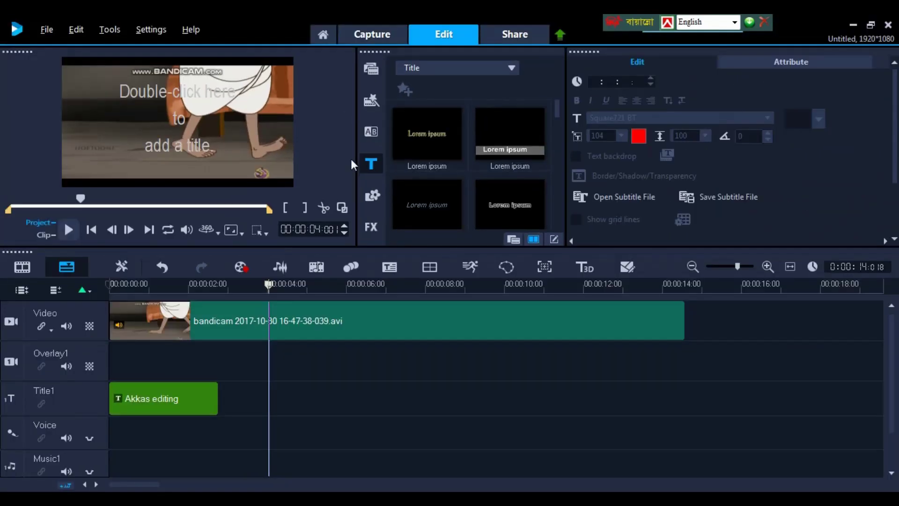
# - Open the transition library at full width and try to place the Accordion transition on the video clip at 00:00:04:001
pyautogui.click(370, 131)
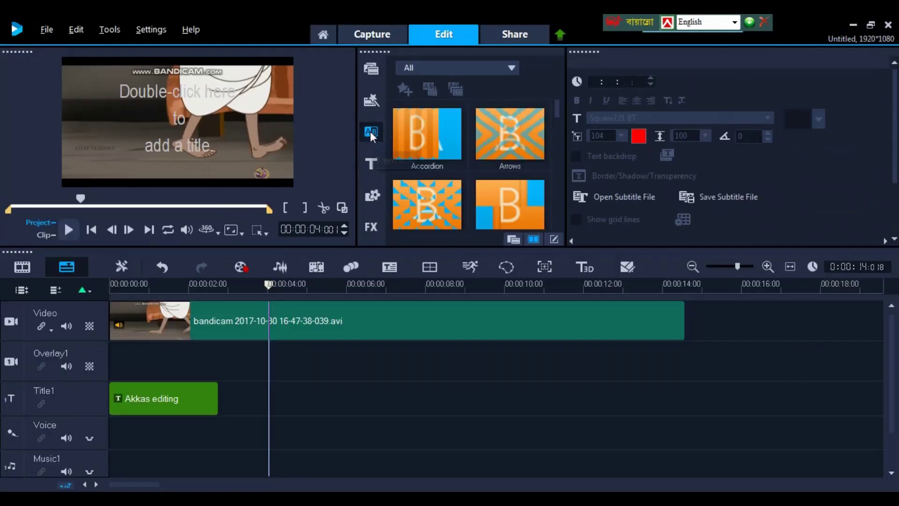
pyautogui.click(513, 239)
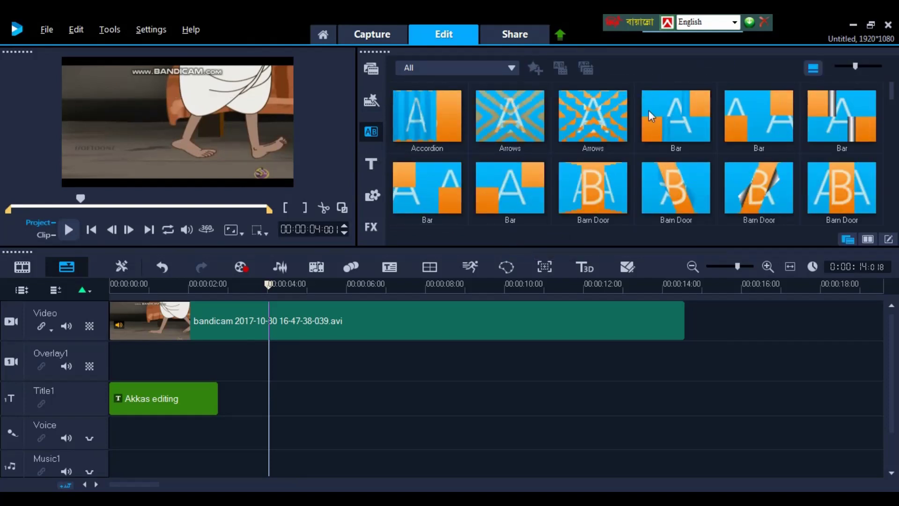
pyautogui.click(433, 109)
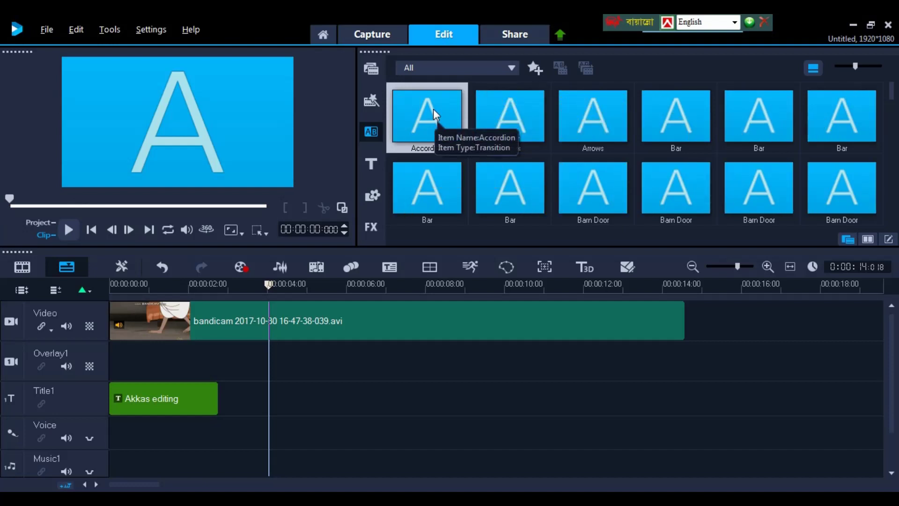
pyautogui.moveTo(433, 108); pyautogui.dragTo(267, 288)
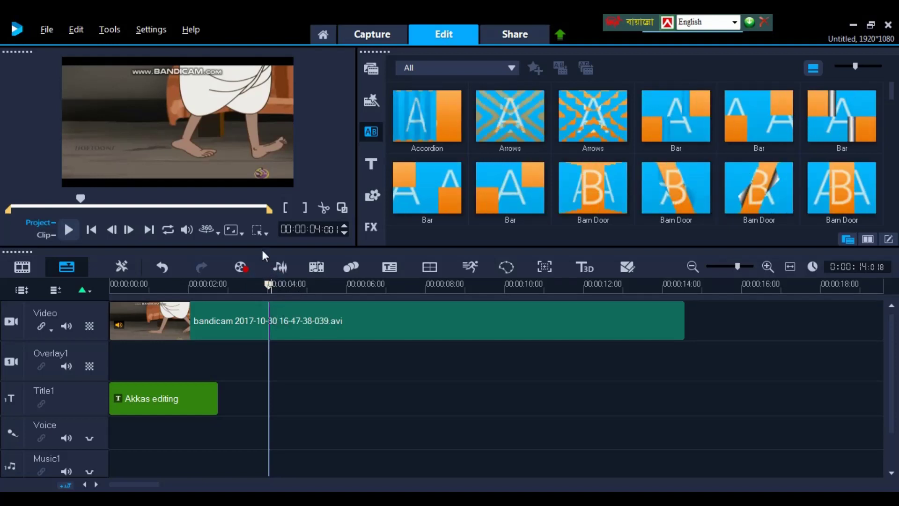
# - Split the video clip at 00:00:04:001
pyautogui.click(324, 208)
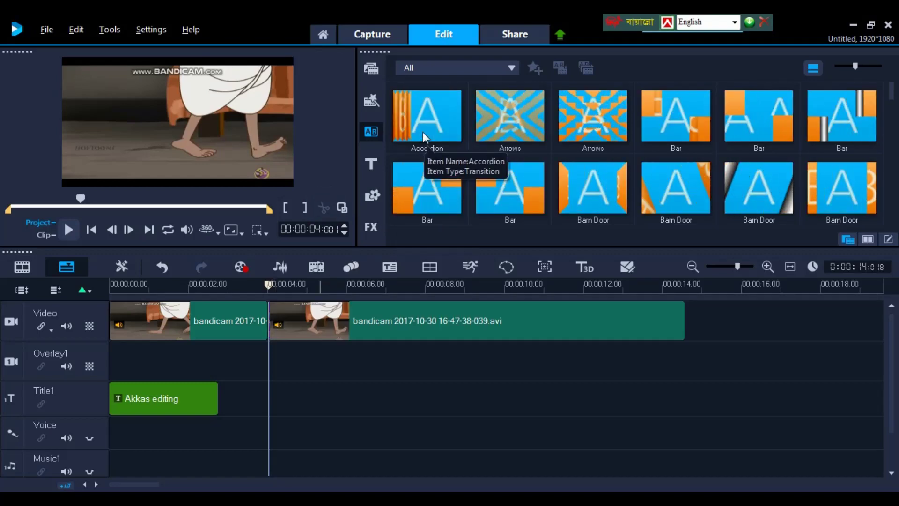
# - Place the Accordion transition between the two video clip parts and play the project from about 00:00:01:025 through it
pyautogui.moveTo(423, 132); pyautogui.dragTo(285, 327)
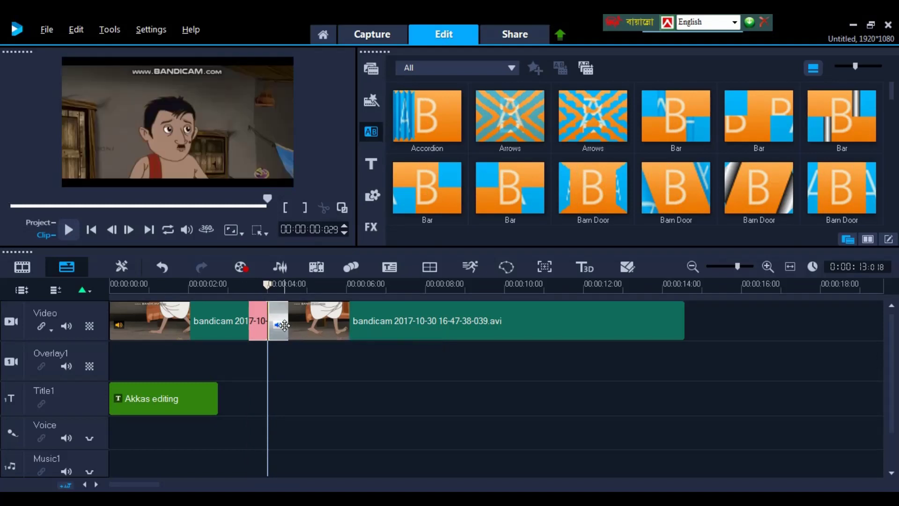
pyautogui.click(183, 290)
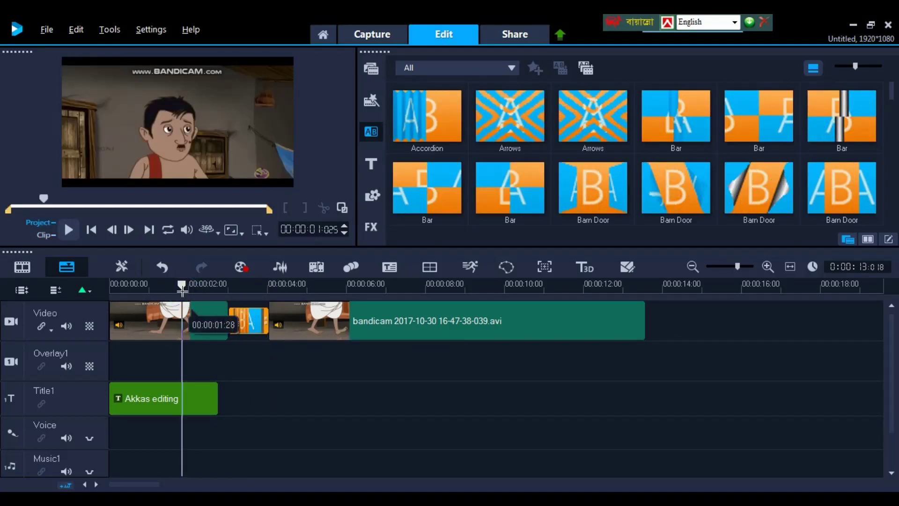
pyautogui.press('space')
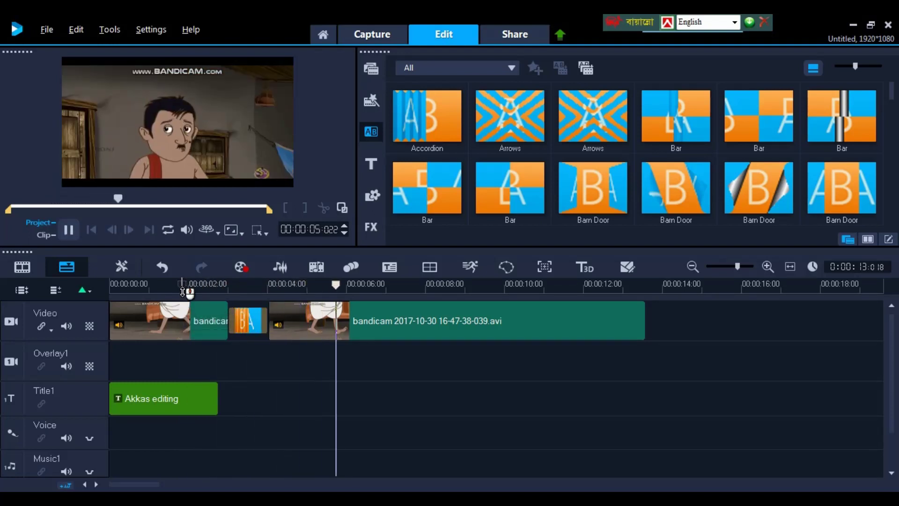
pyautogui.press('space')
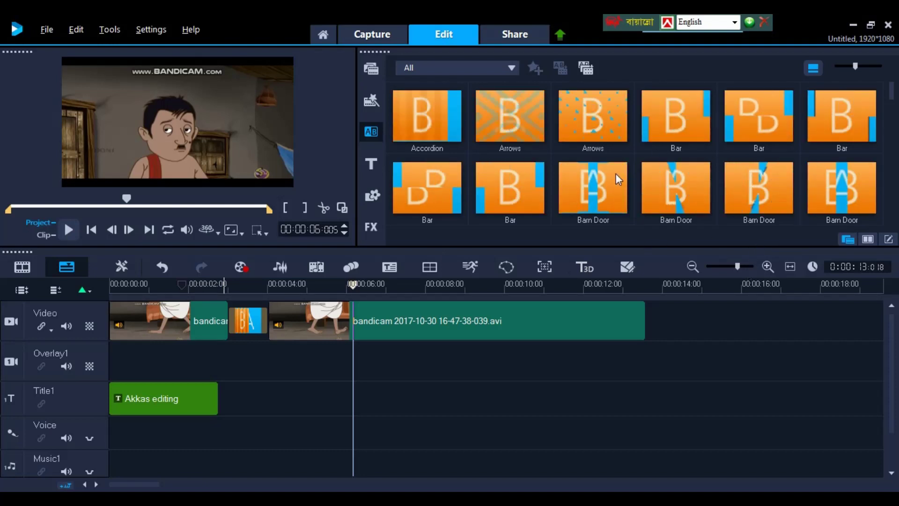
# - Add the SP-I03.jpg photo to Overlay1 just before the 2-second mark and shrink it into the video frame's upper-right corner
pyautogui.click(373, 70)
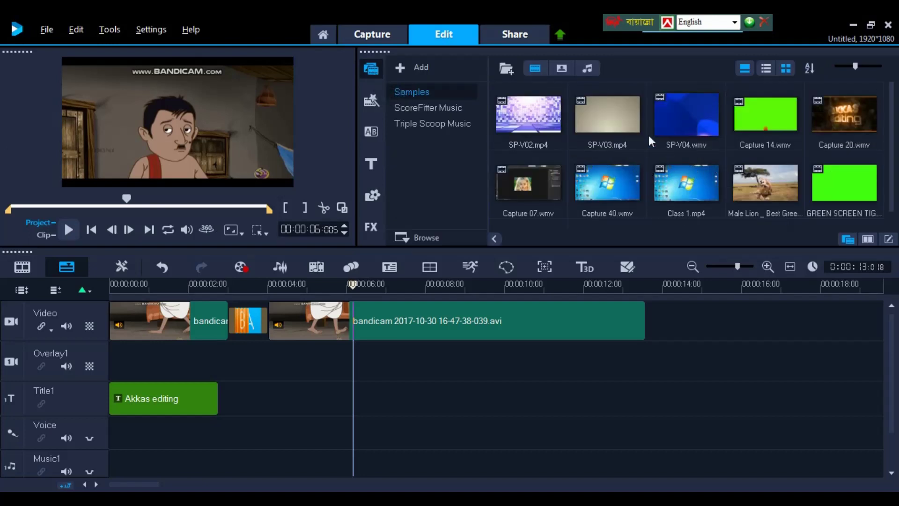
pyautogui.click(560, 69)
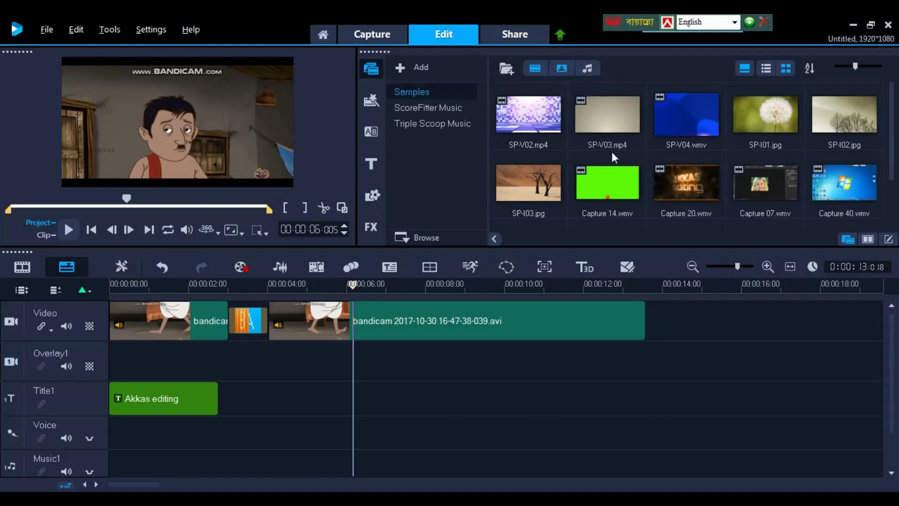
pyautogui.click(527, 184)
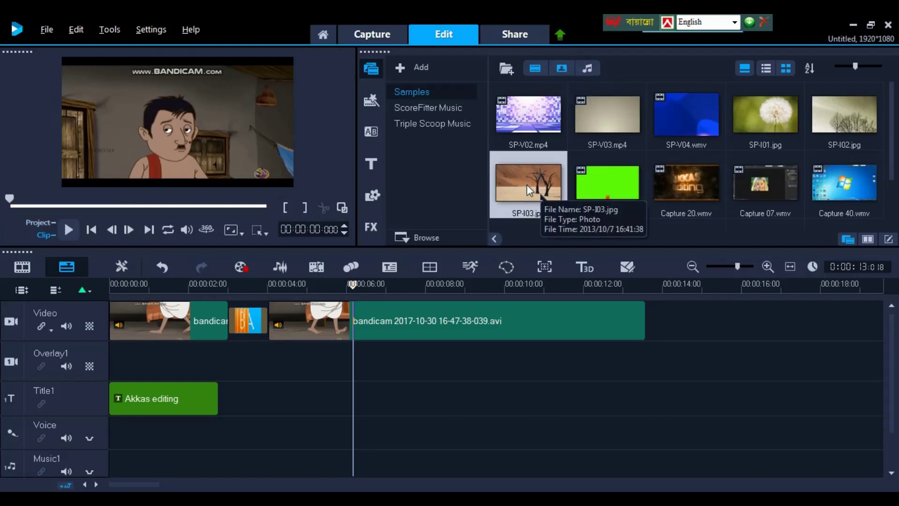
pyautogui.moveTo(527, 184); pyautogui.dragTo(187, 360)
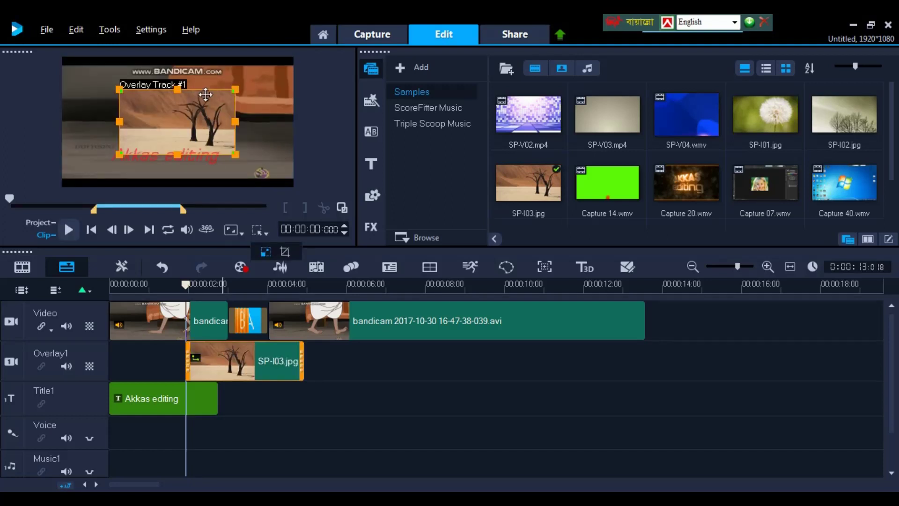
pyautogui.moveTo(185, 112); pyautogui.dragTo(156, 125)
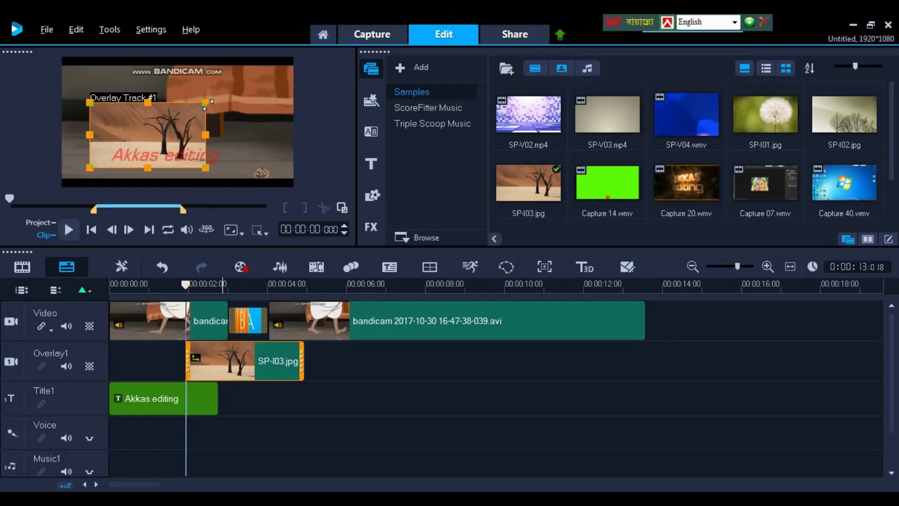
pyautogui.moveTo(207, 105); pyautogui.dragTo(253, 86)
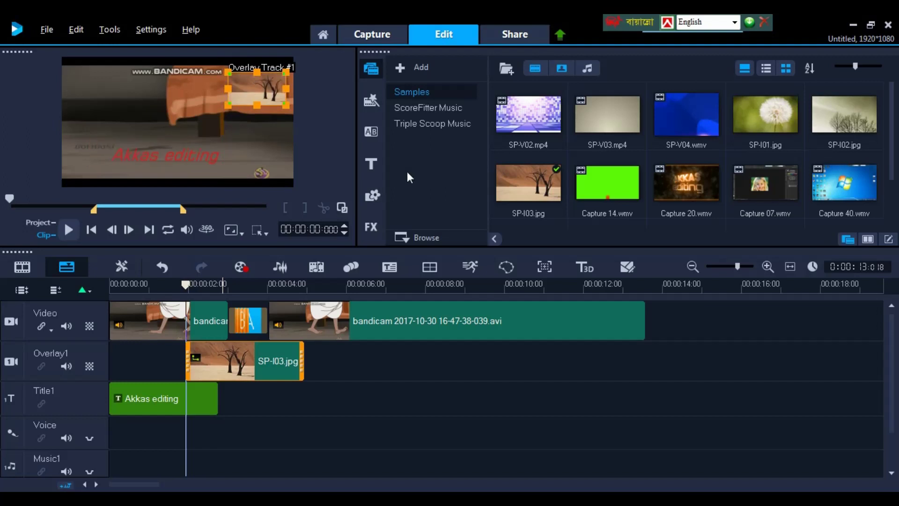
# - Give the overlay photo a red border of width 4 and play the project from 00:00:01:012
pyautogui.click(272, 362)
pyautogui.doubleClick(271, 362)
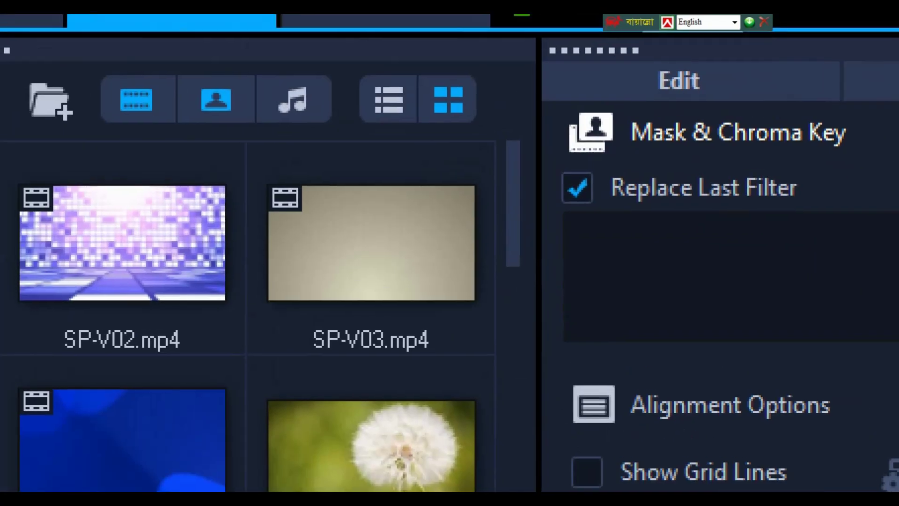
pyautogui.click(579, 55)
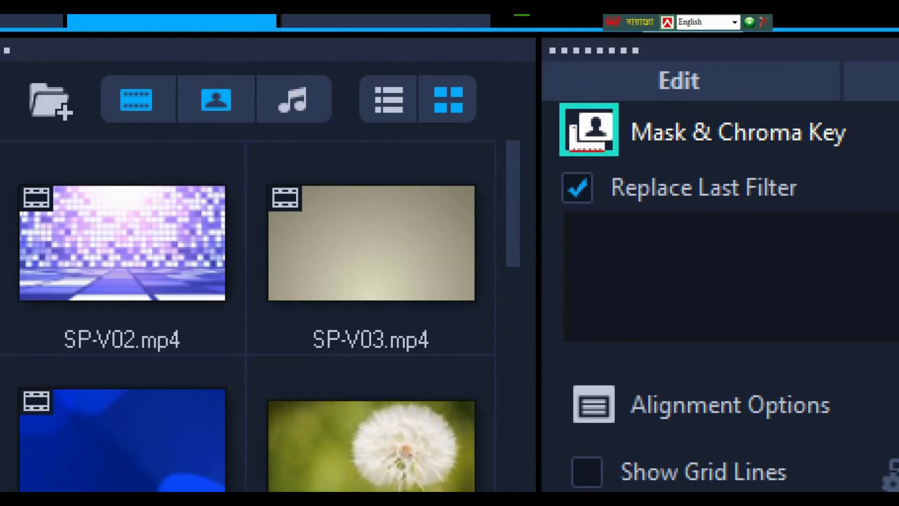
pyautogui.click(591, 131)
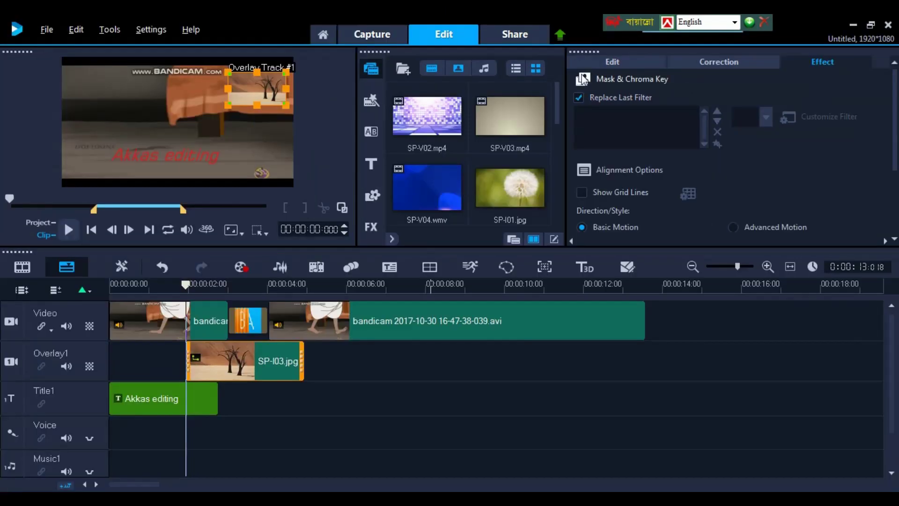
pyautogui.click(582, 77)
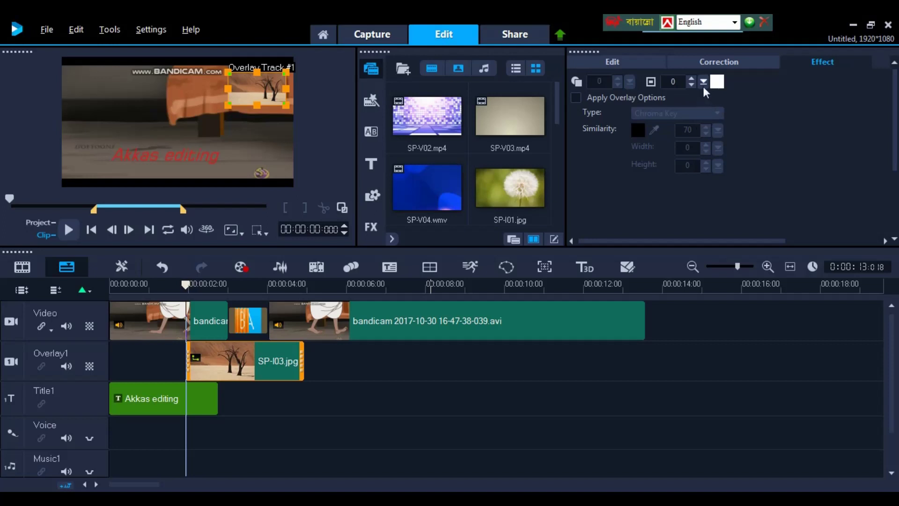
pyautogui.click(716, 82)
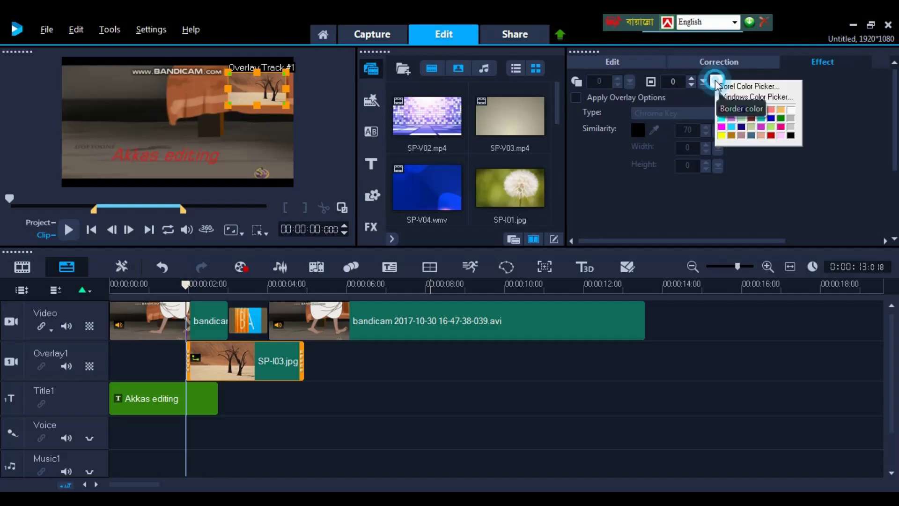
pyautogui.click(722, 108)
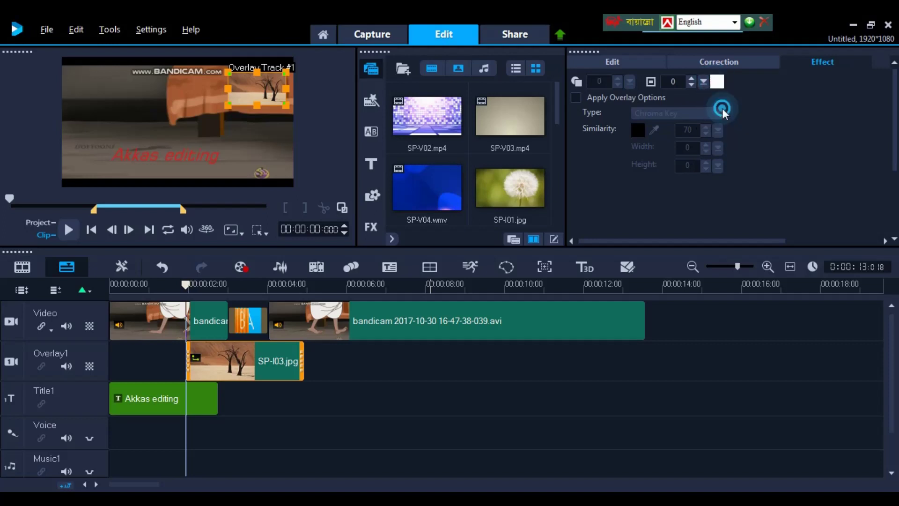
pyautogui.click(704, 83)
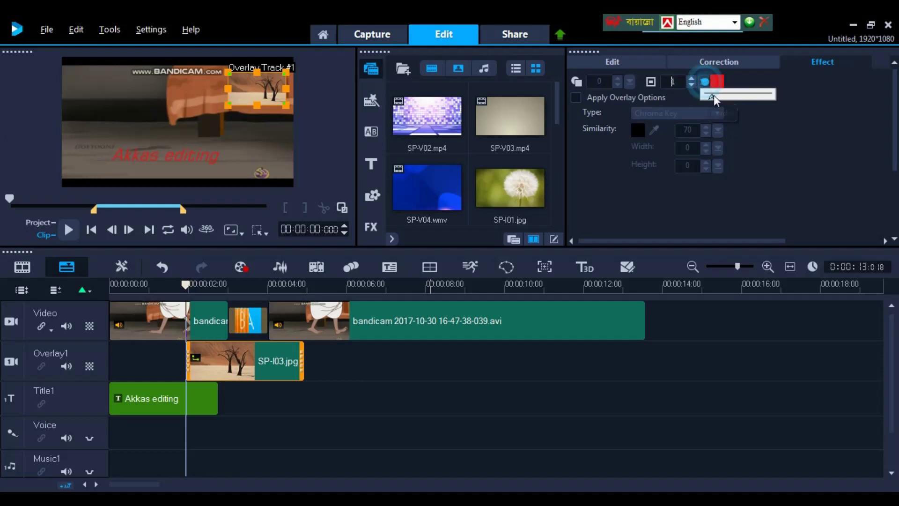
pyautogui.moveTo(723, 99); pyautogui.dragTo(735, 102)
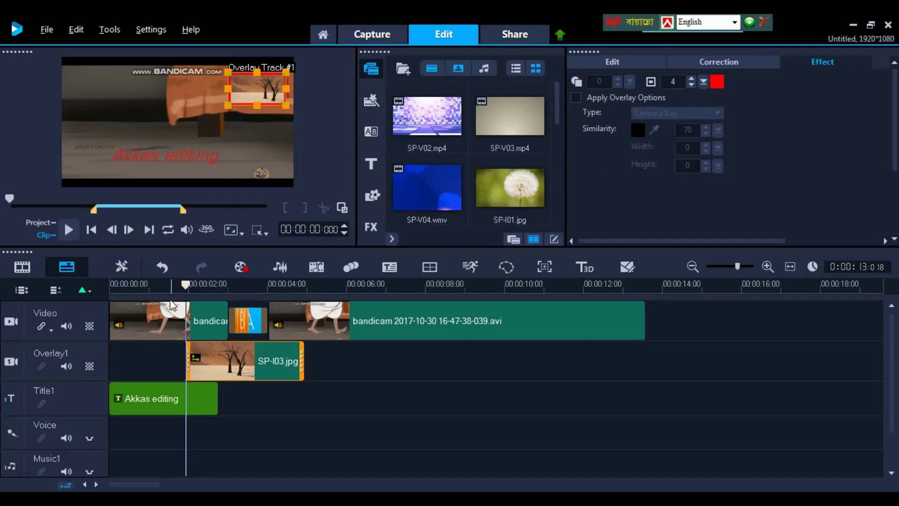
pyautogui.click(164, 286)
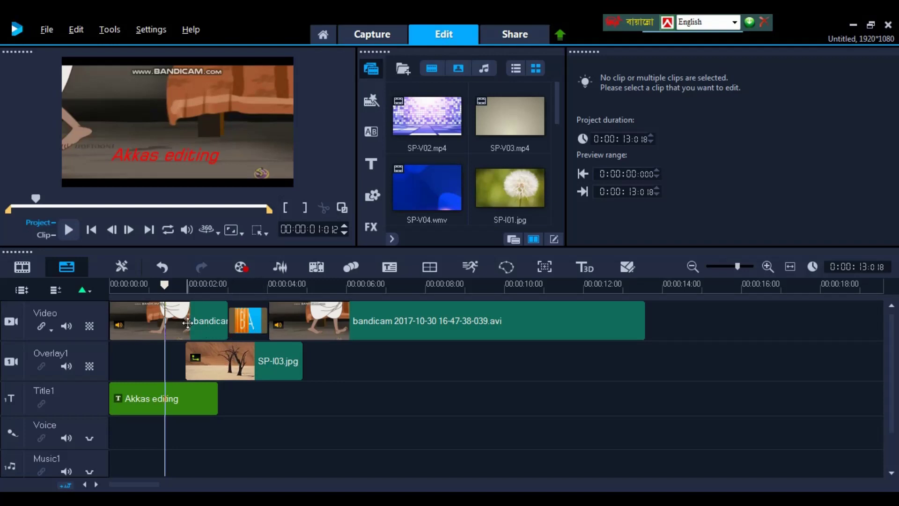
pyautogui.press('space')
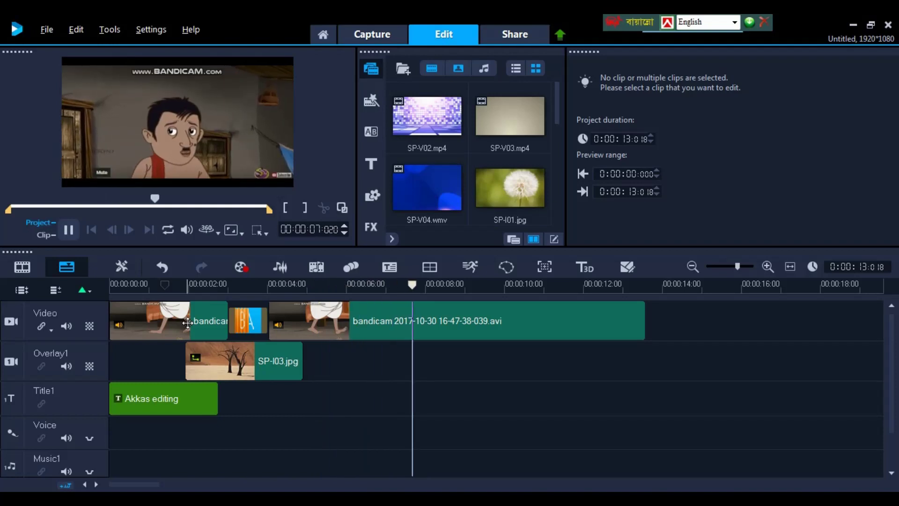
# - Add the Male Lion green-screen video to Overlay1 directly after the photo, trimmed to start at 00:00:09:024, and position it in the frame's lower right
pyautogui.click(513, 239)
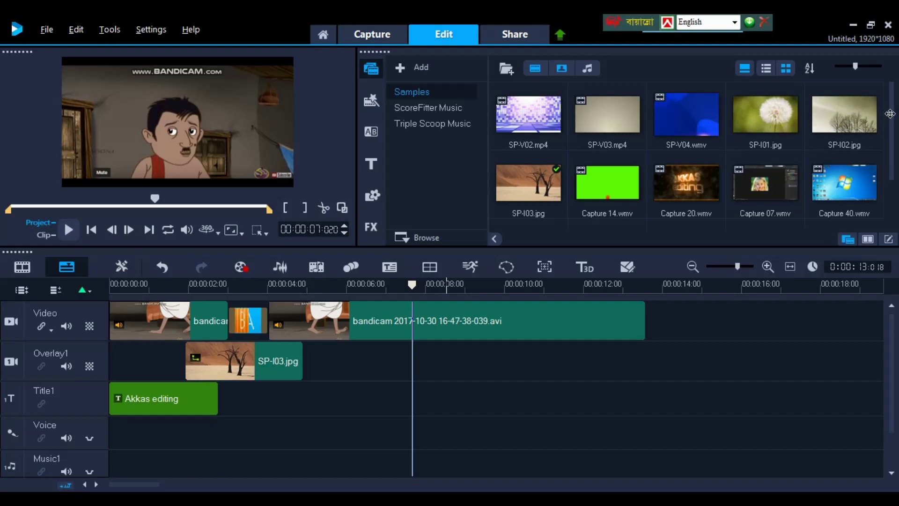
pyautogui.moveTo(890, 114); pyautogui.dragTo(894, 153)
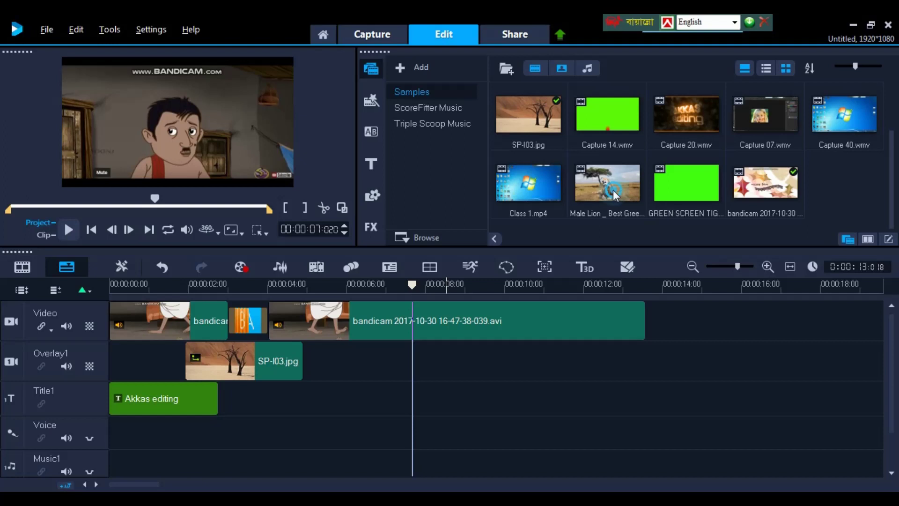
pyautogui.moveTo(613, 189); pyautogui.dragTo(377, 366)
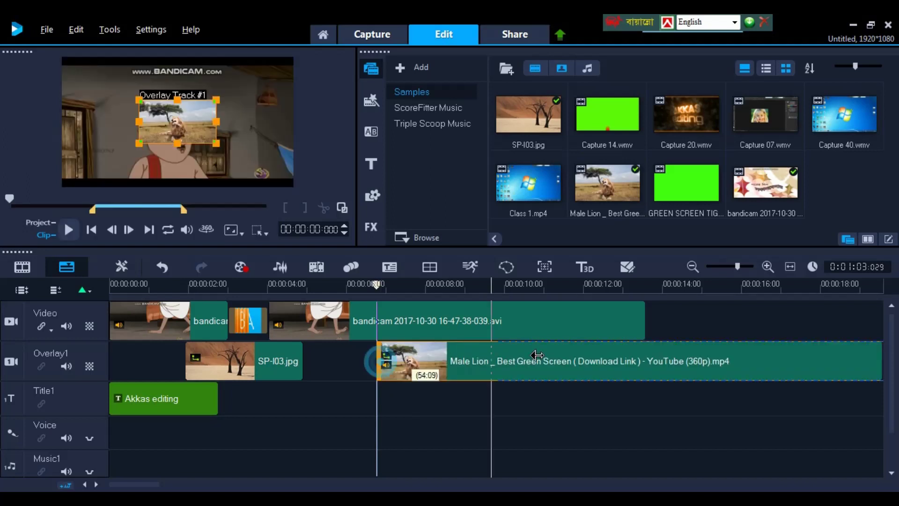
pyautogui.moveTo(583, 360); pyautogui.dragTo(251, 209)
pyautogui.moveTo(194, 136); pyautogui.dragTo(236, 166)
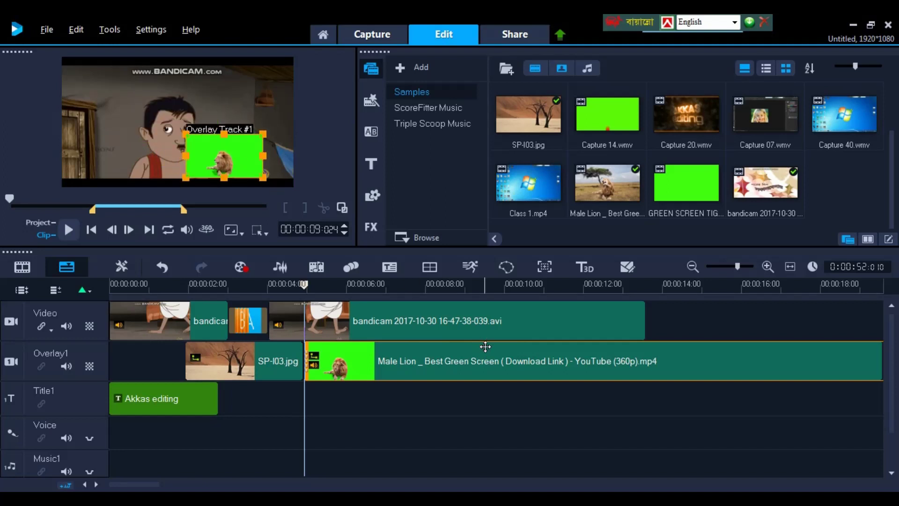
# - Key out the lion overlay's green background with Chroma Key and play the project from 00:00:04:007
pyautogui.doubleClick(429, 360)
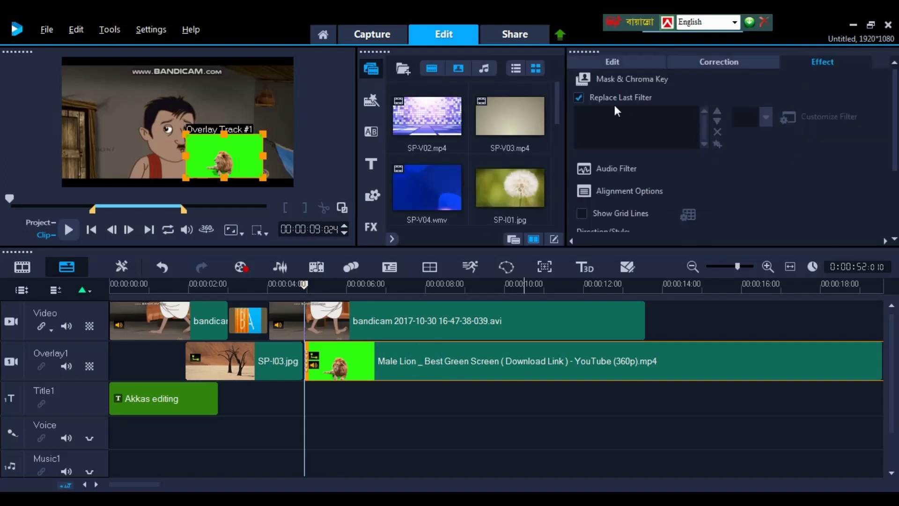
pyautogui.click(585, 78)
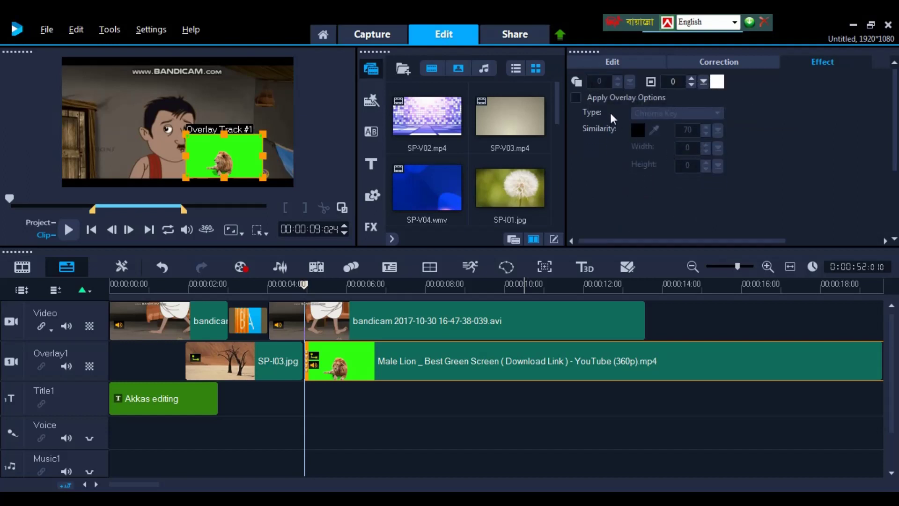
pyautogui.click(580, 97)
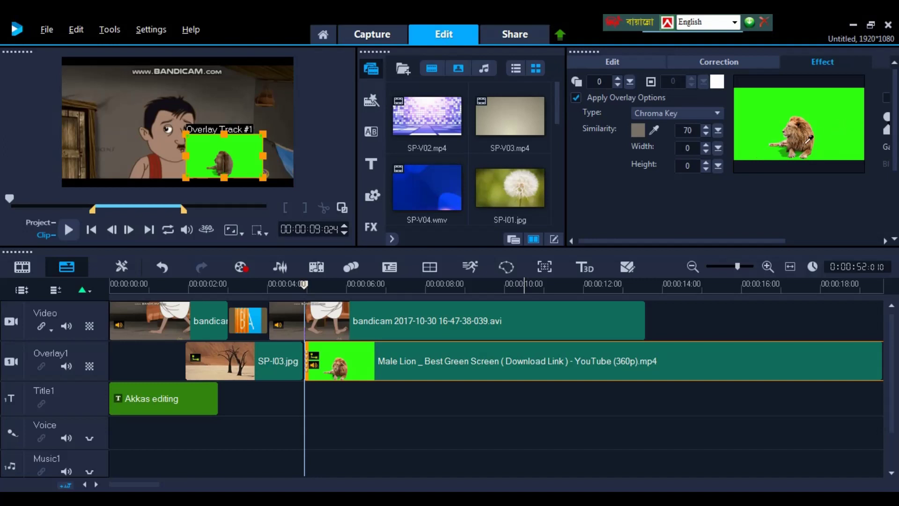
pyautogui.click(758, 127)
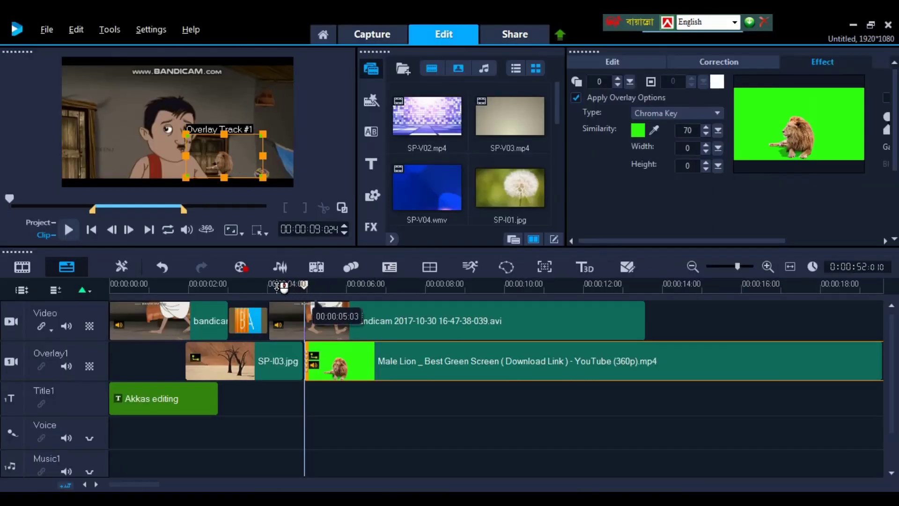
pyautogui.click(278, 286)
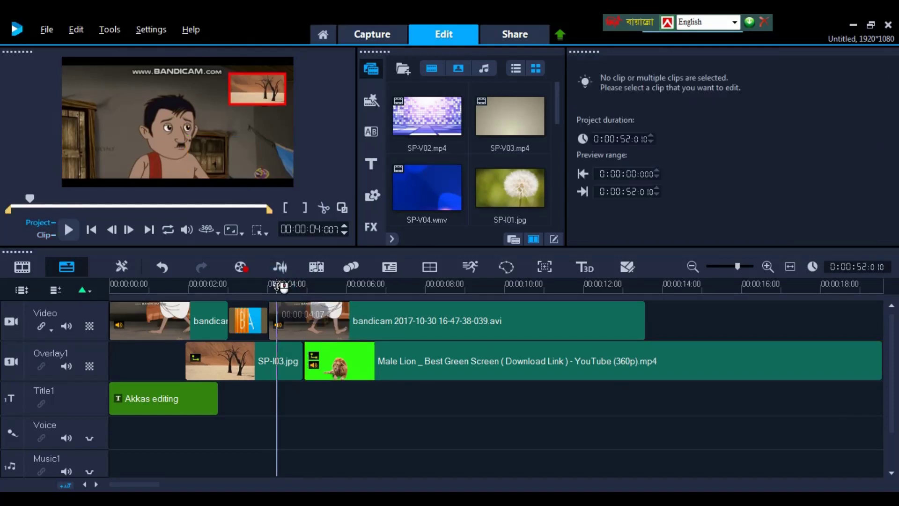
pyautogui.press('space')
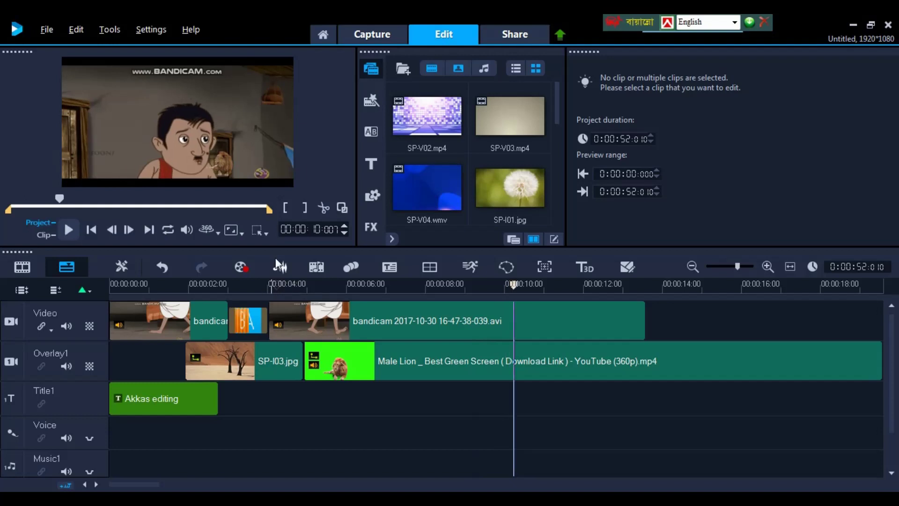
# - Enlarge the lion overlay, move it to the cartoon man's left side and return the playhead to about 00:00:03:029
pyautogui.click(336, 349)
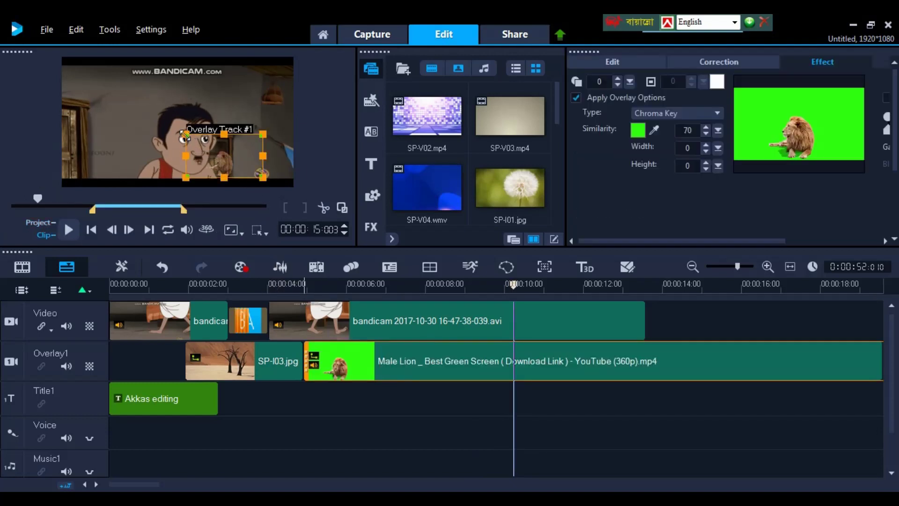
pyautogui.moveTo(185, 136); pyautogui.dragTo(112, 92)
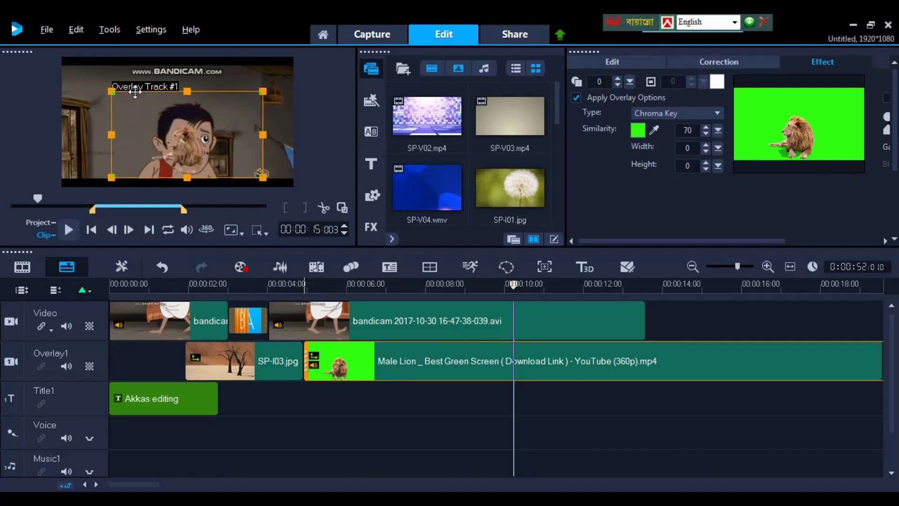
pyautogui.moveTo(112, 91); pyautogui.dragTo(88, 77)
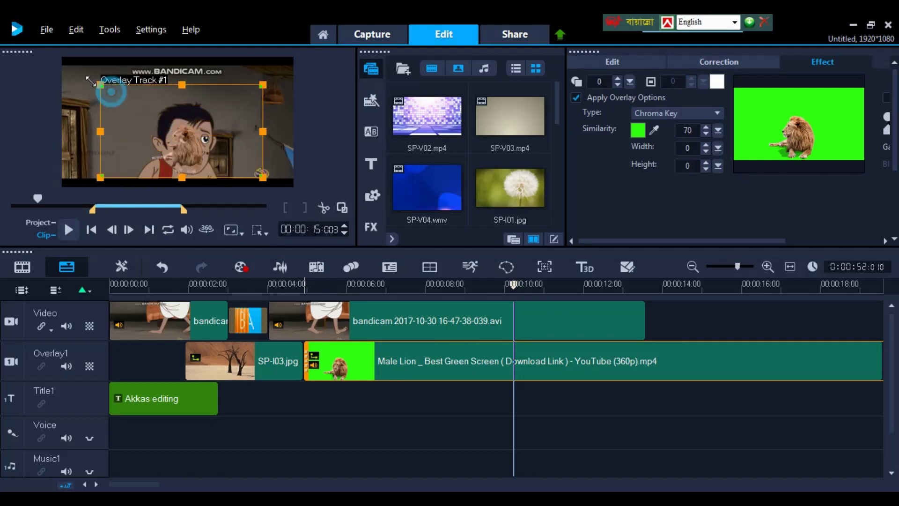
pyautogui.moveTo(169, 136); pyautogui.dragTo(127, 144)
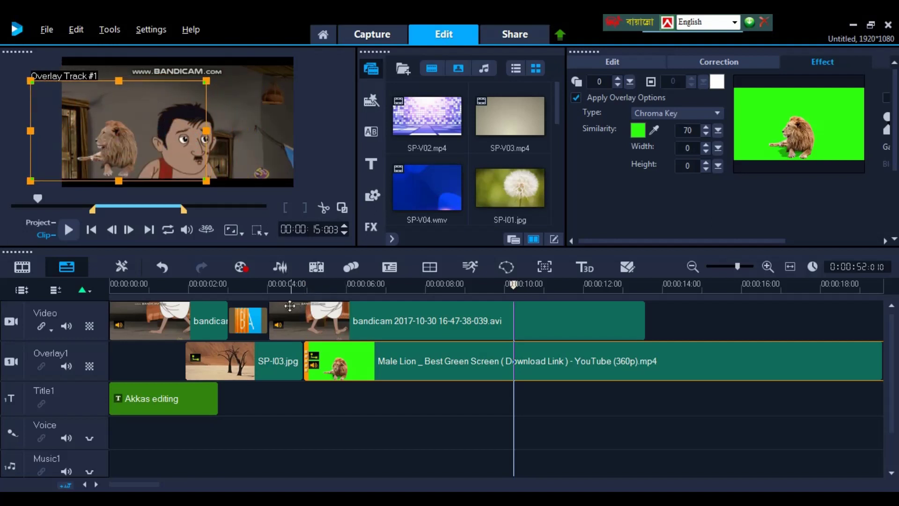
pyautogui.click(267, 287)
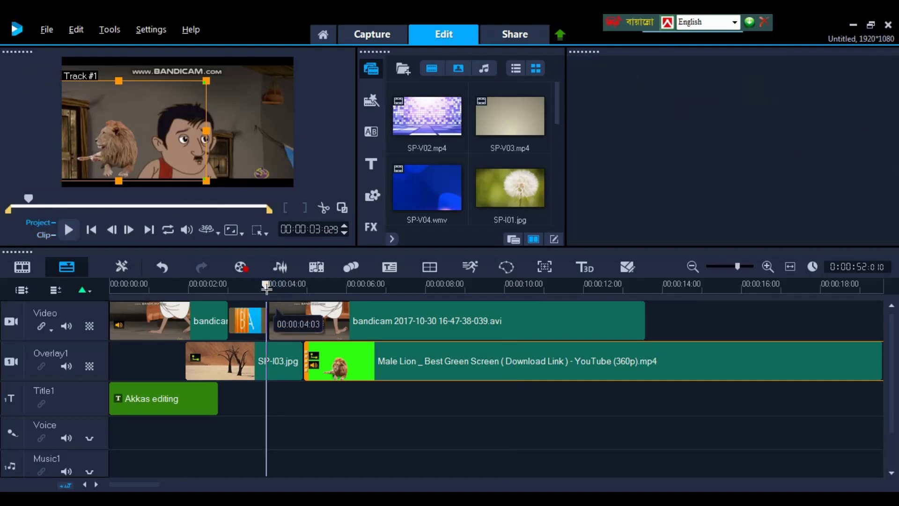
# - Play the project to 00:00:16:025, split the lion overlay there and delete the part after the cut
pyautogui.press('space')
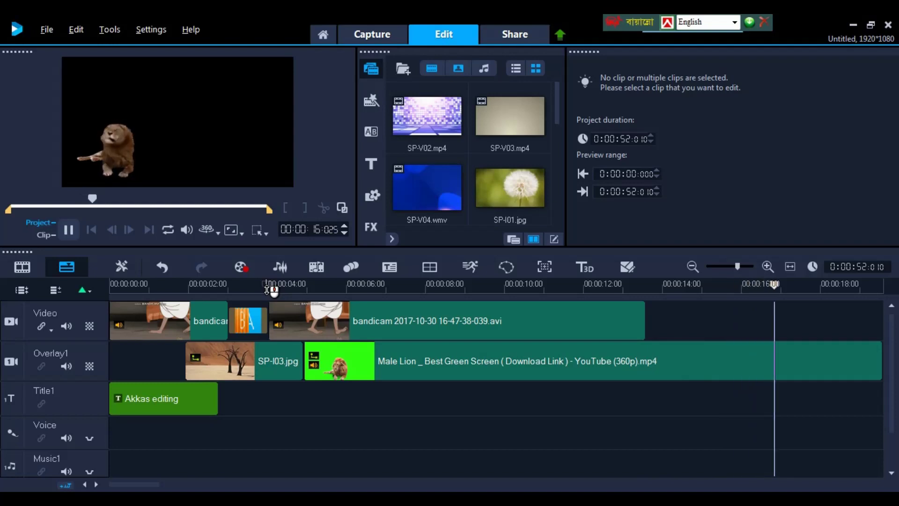
pyautogui.click(780, 357)
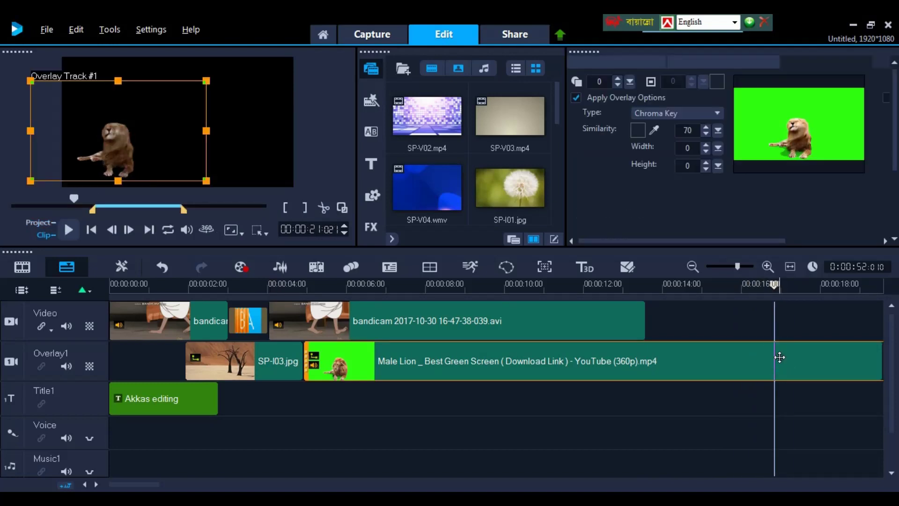
pyautogui.click(326, 210)
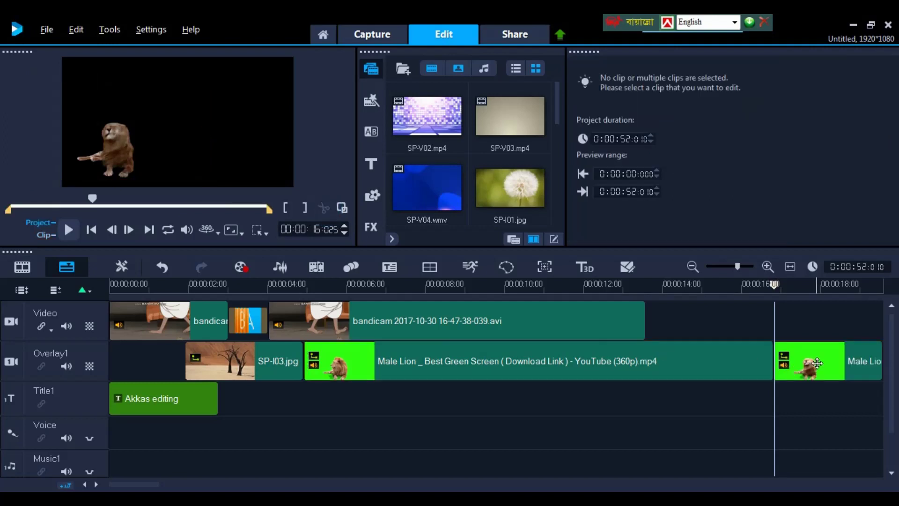
pyautogui.click(817, 363)
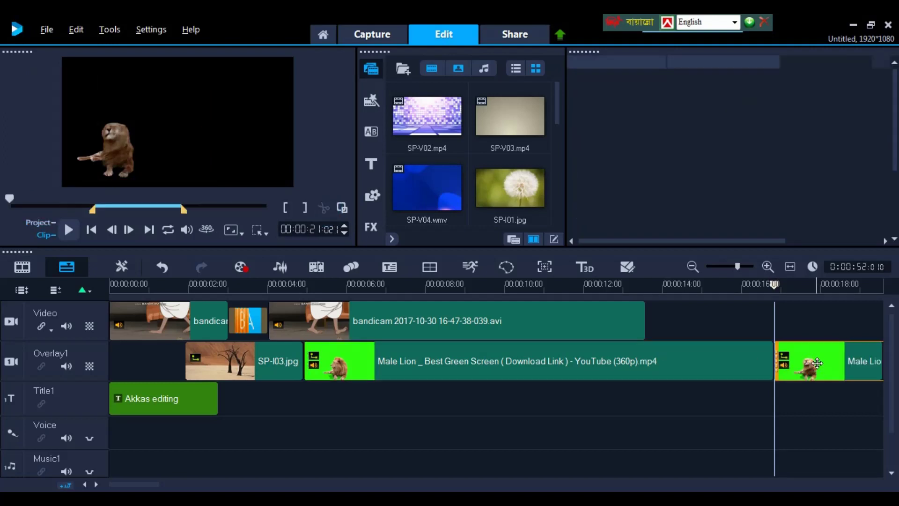
pyautogui.press('Delete')
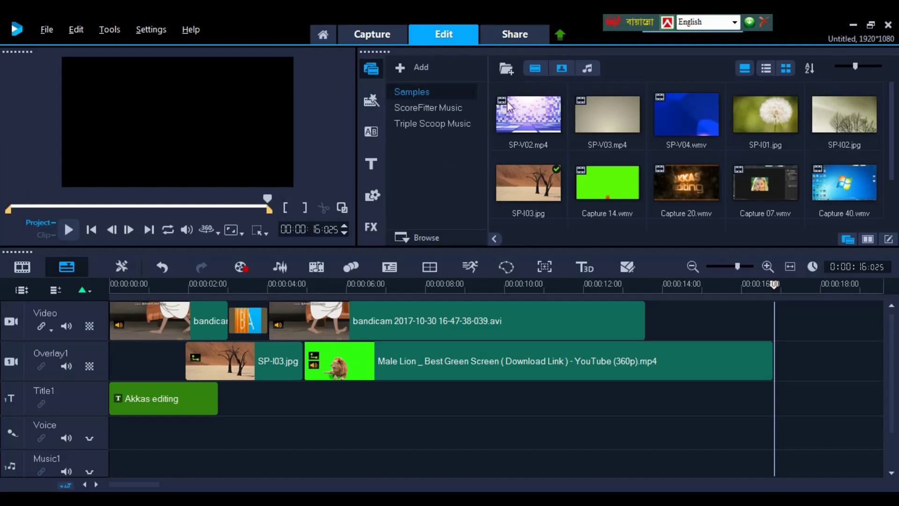
# - Preview the SP-M02.mpa audio sample, place it at the start of the Music1 track and play the project from the beginning
pyautogui.click(587, 69)
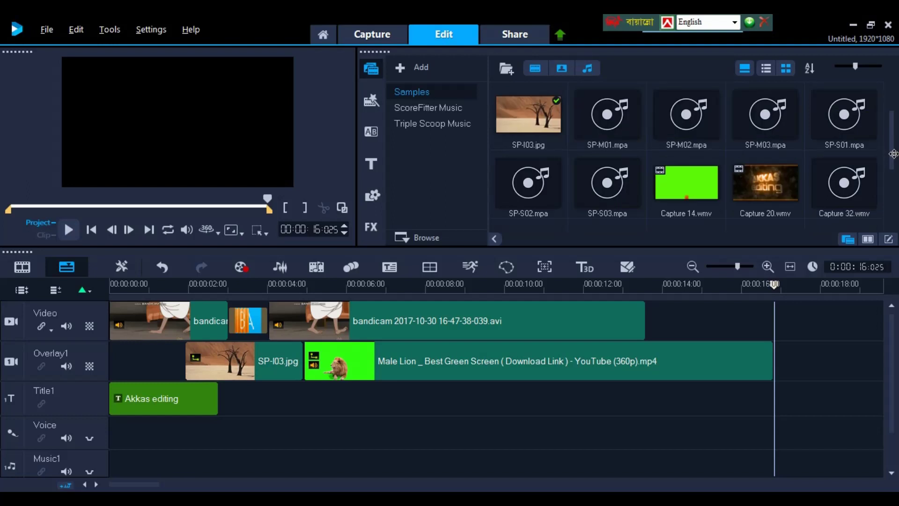
pyautogui.click(690, 130)
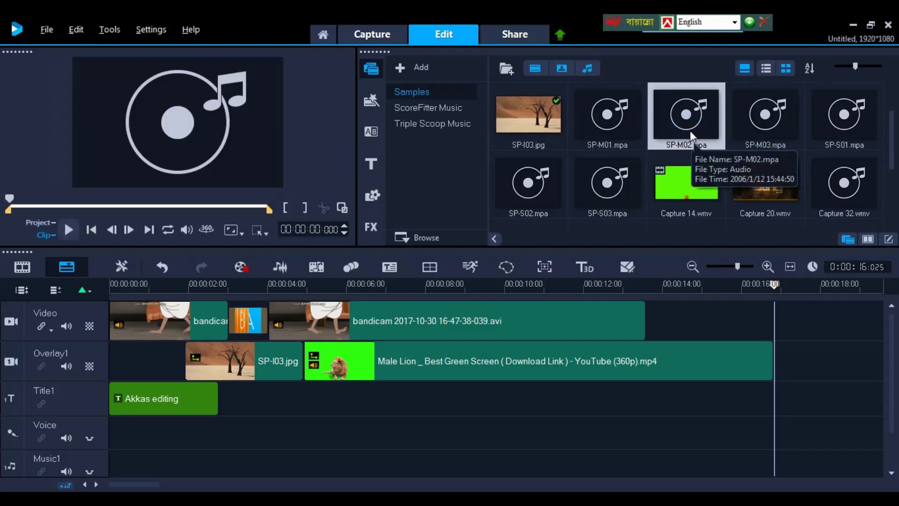
pyautogui.click(73, 228)
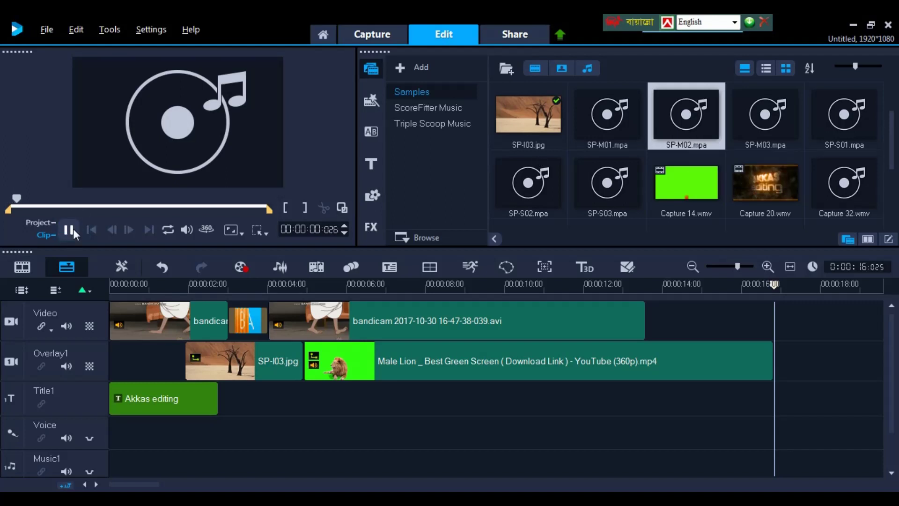
pyautogui.click(73, 229)
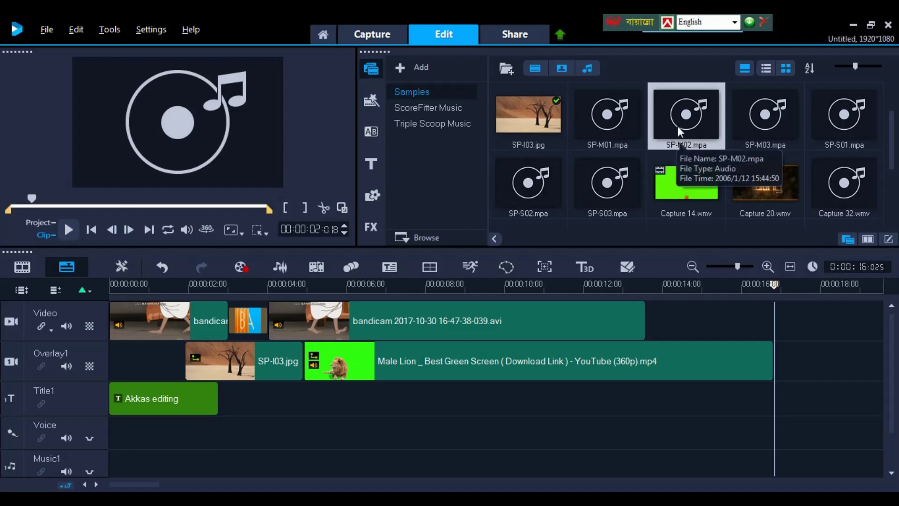
pyautogui.moveTo(679, 125); pyautogui.dragTo(109, 459)
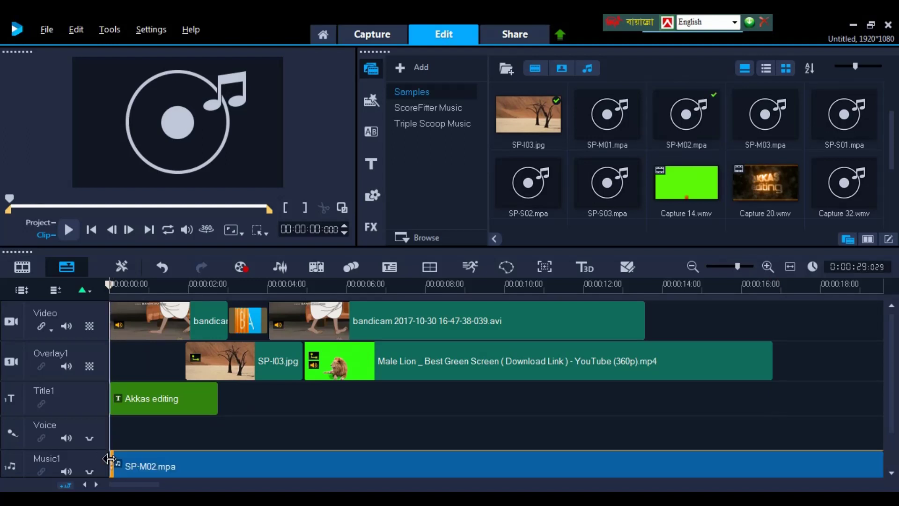
pyautogui.click(111, 285)
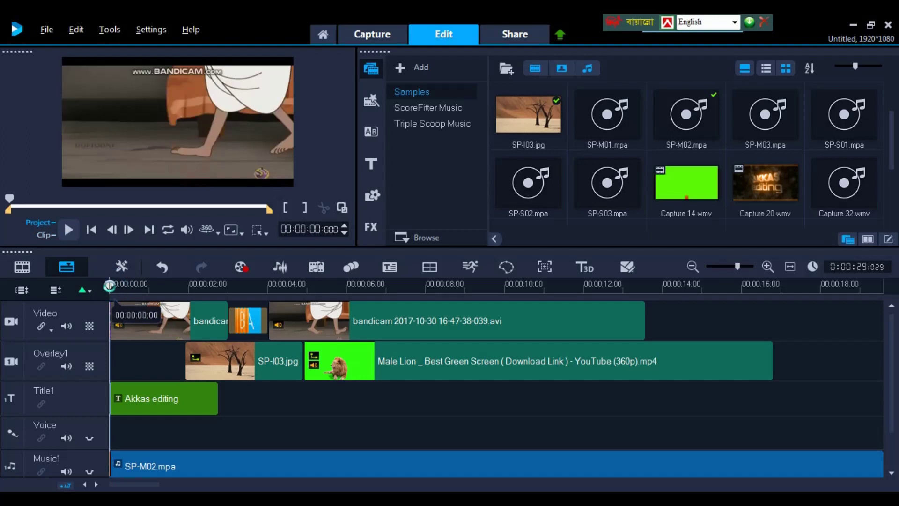
pyautogui.press('space')
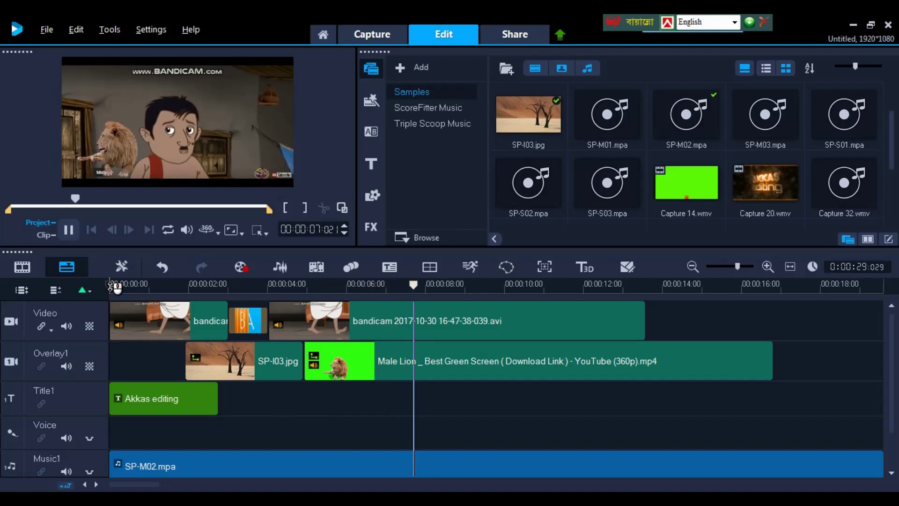
# - Split the SP-M02.mpa music clip at 00:00:16:016, near the end of the lion overlay, and delete the remainder
pyautogui.click(476, 471)
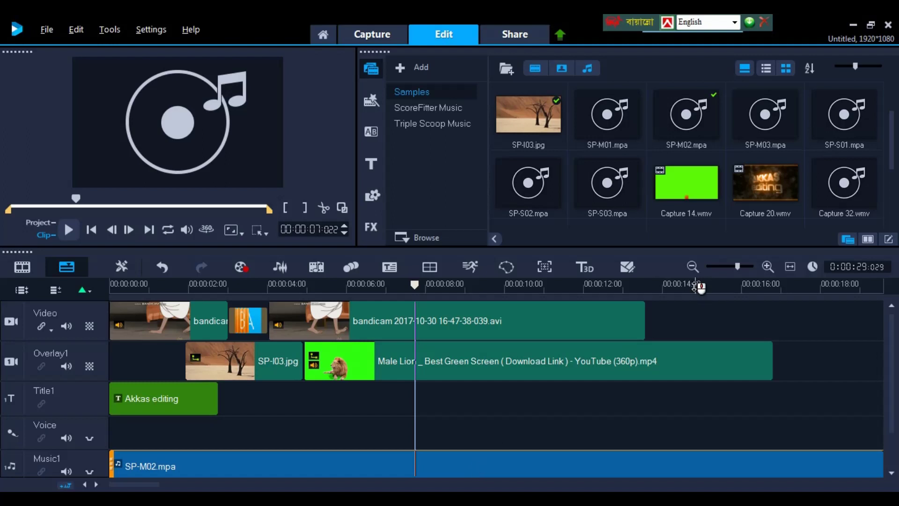
pyautogui.click(692, 267)
pyautogui.click(692, 267)
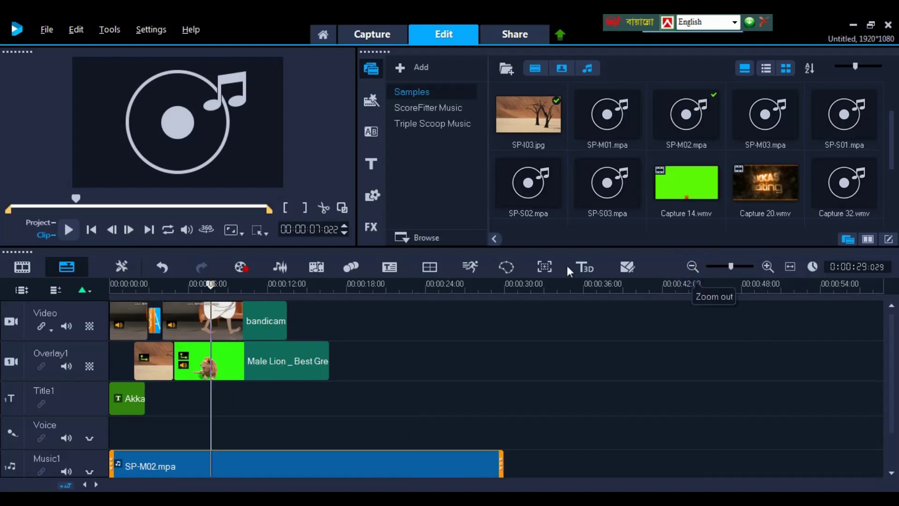
pyautogui.click(328, 297)
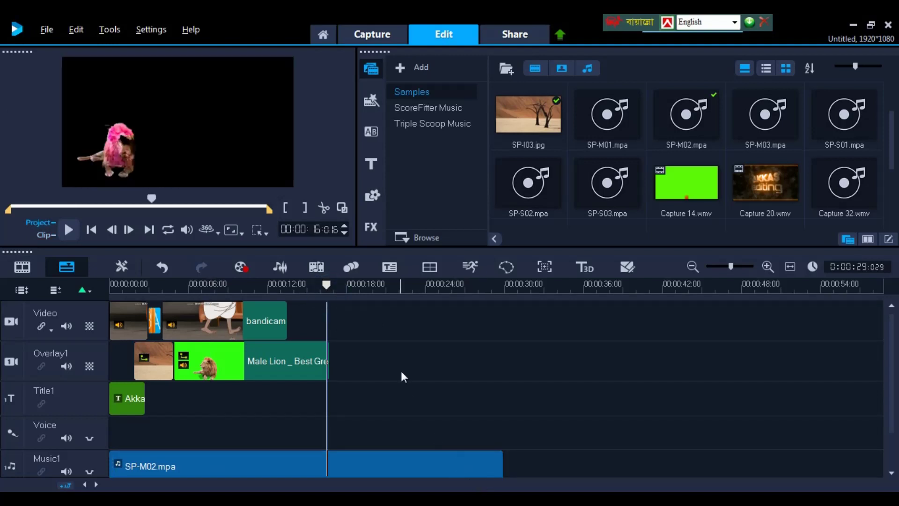
pyautogui.click(357, 462)
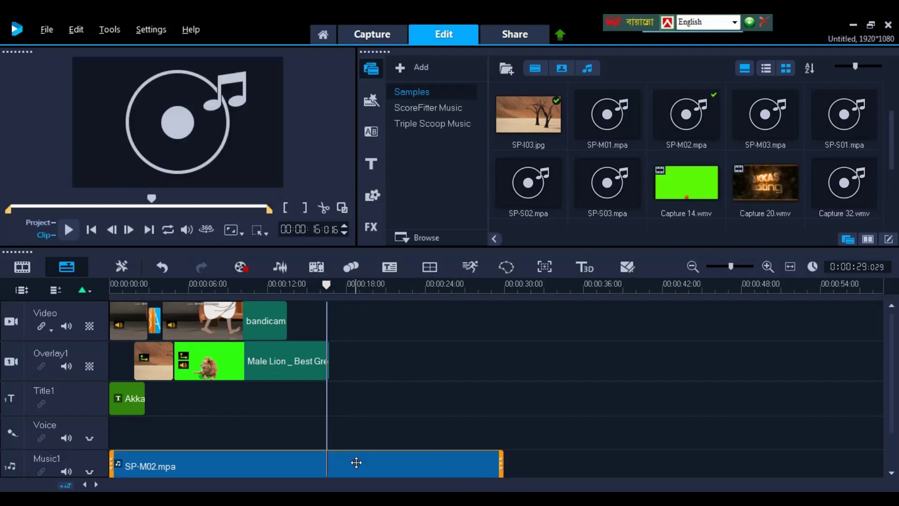
pyautogui.click(323, 208)
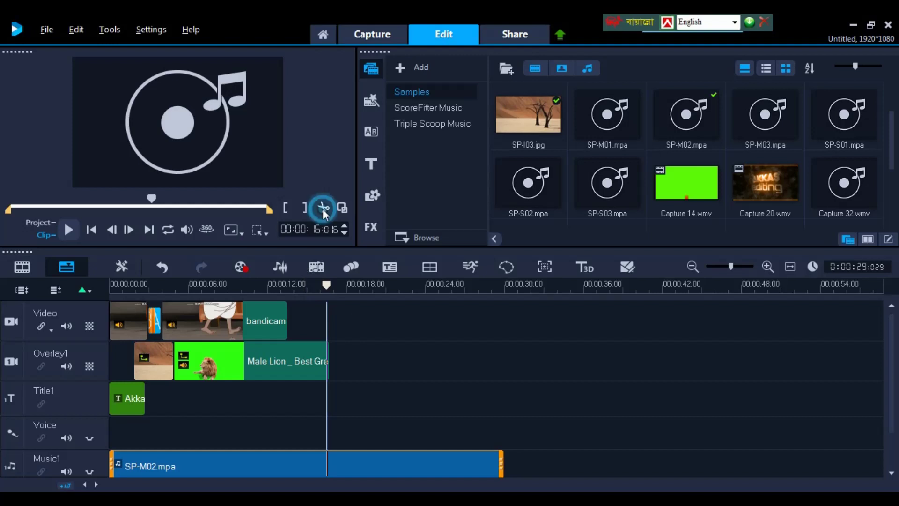
pyautogui.click(352, 472)
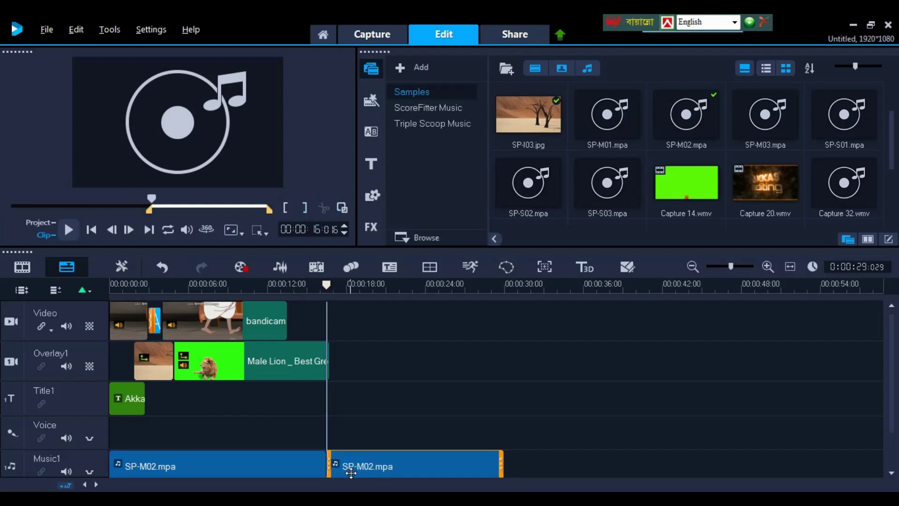
pyautogui.press('Delete')
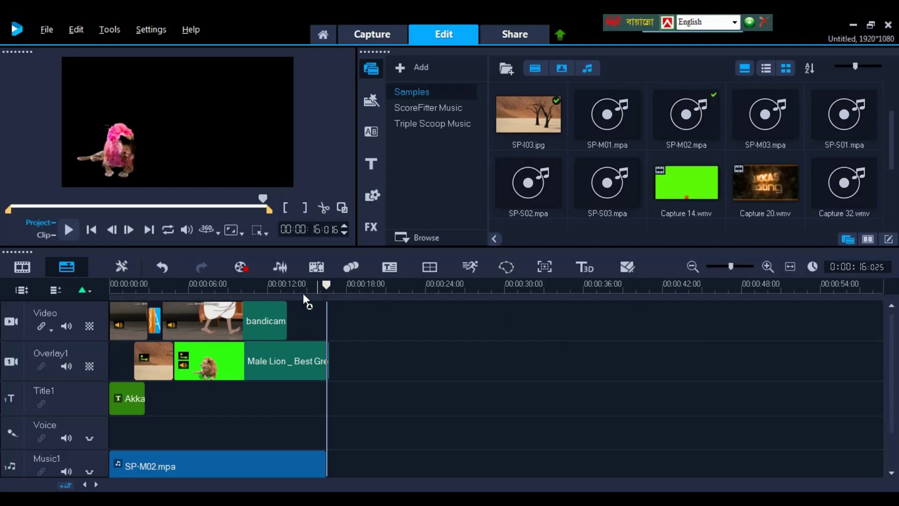
# - Set the clip volume of the SP-M02.mpa music to 50
pyautogui.click(275, 284)
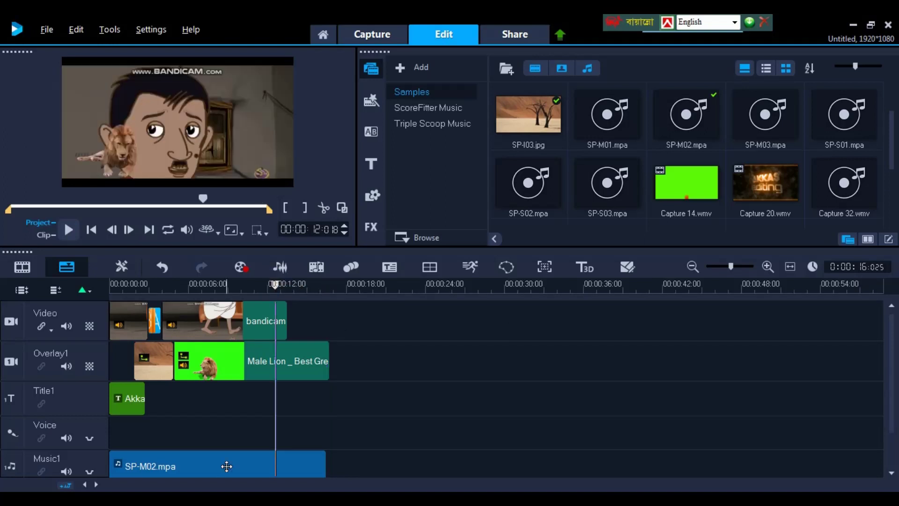
pyautogui.click(226, 466)
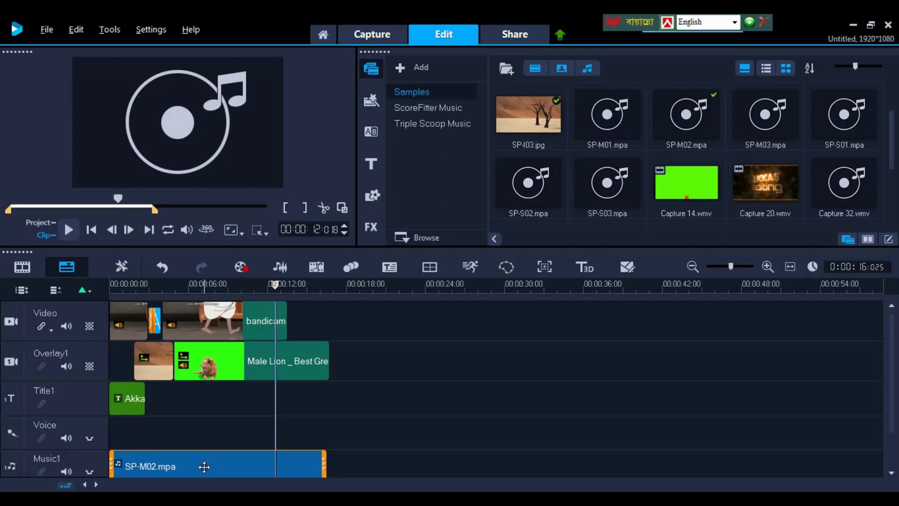
pyautogui.doubleClick(205, 467)
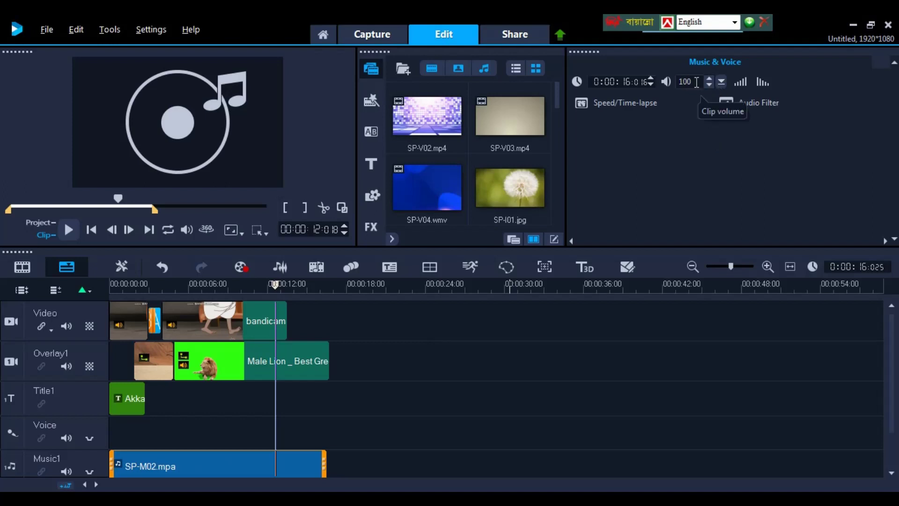
pyautogui.click(720, 83)
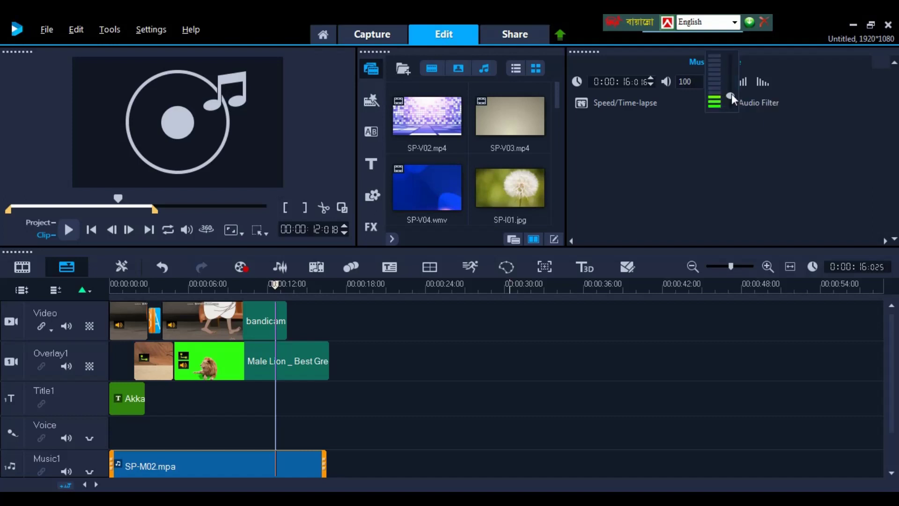
pyautogui.click(732, 93)
pyautogui.moveTo(732, 93)
pyautogui.mouseDown()
pyautogui.moveTo(732, 79)
pyautogui.moveTo(732, 96)
pyautogui.mouseUp()
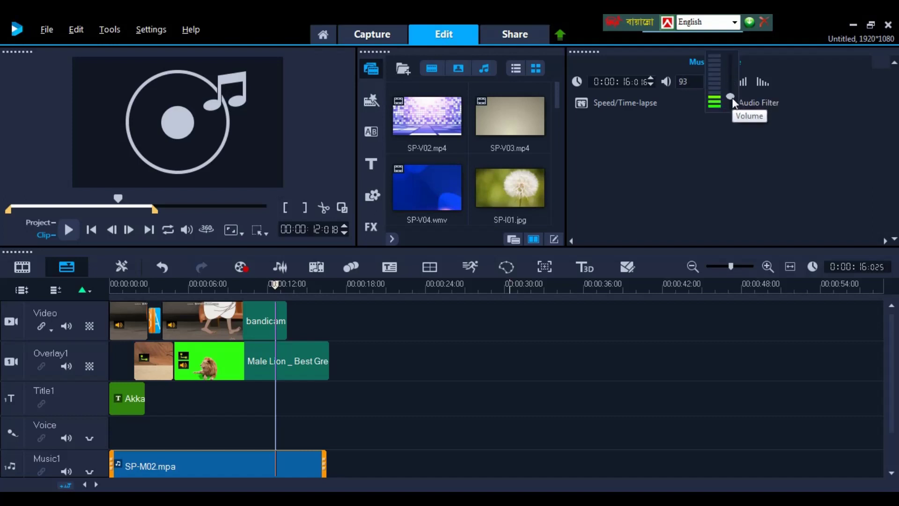
pyautogui.click(682, 102)
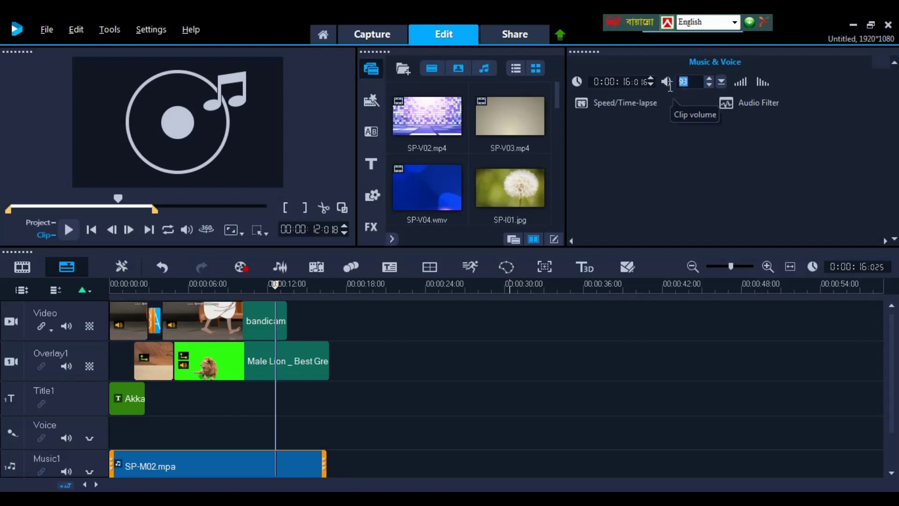
pyautogui.write('50')
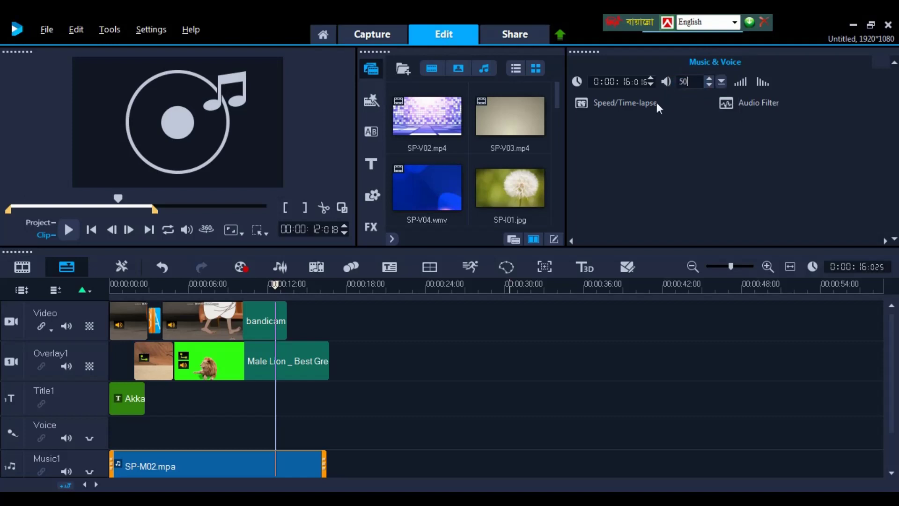
# - Set the clip volume of the second cartoon video clip to 150 and play the project from 00:00:05:024
pyautogui.click(202, 289)
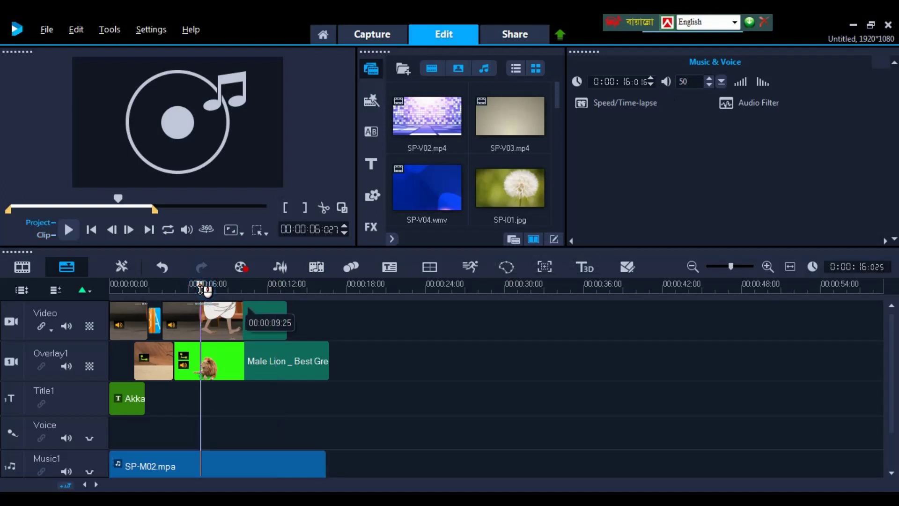
pyautogui.click(214, 324)
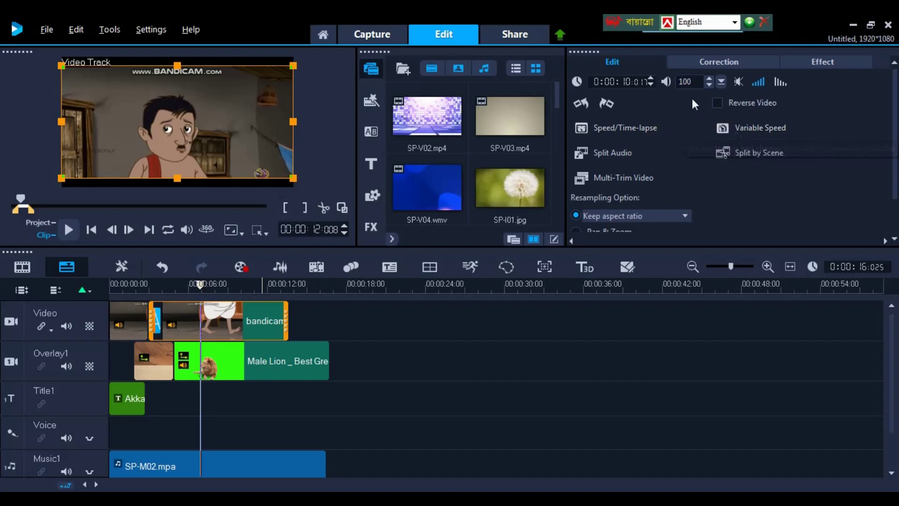
pyautogui.doubleClick(692, 82)
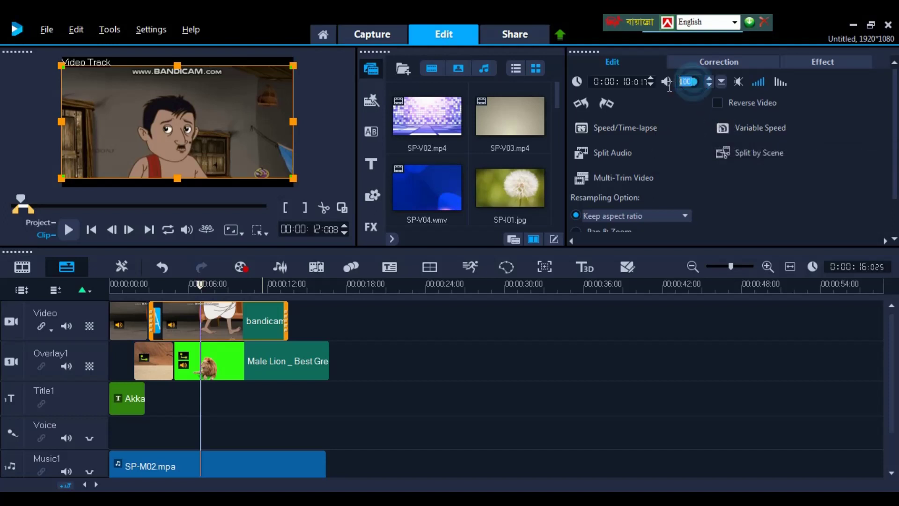
pyautogui.write('1')
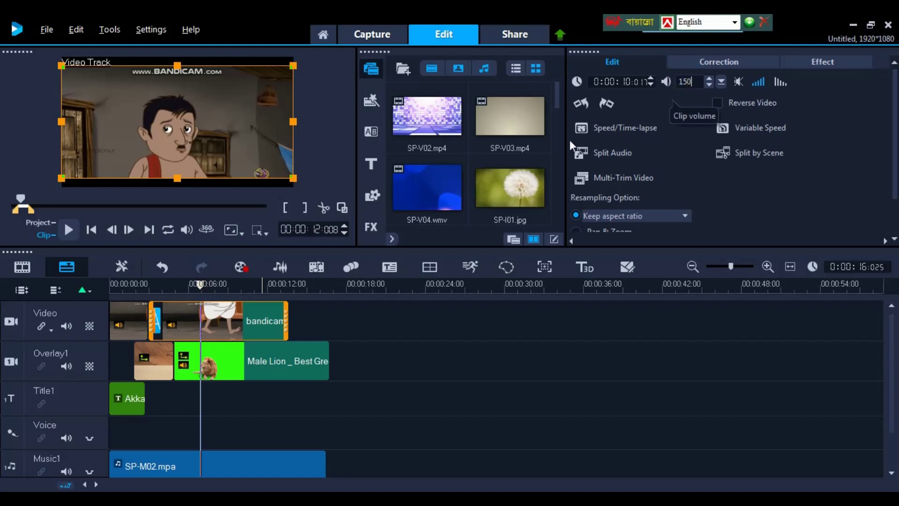
pyautogui.click(186, 288)
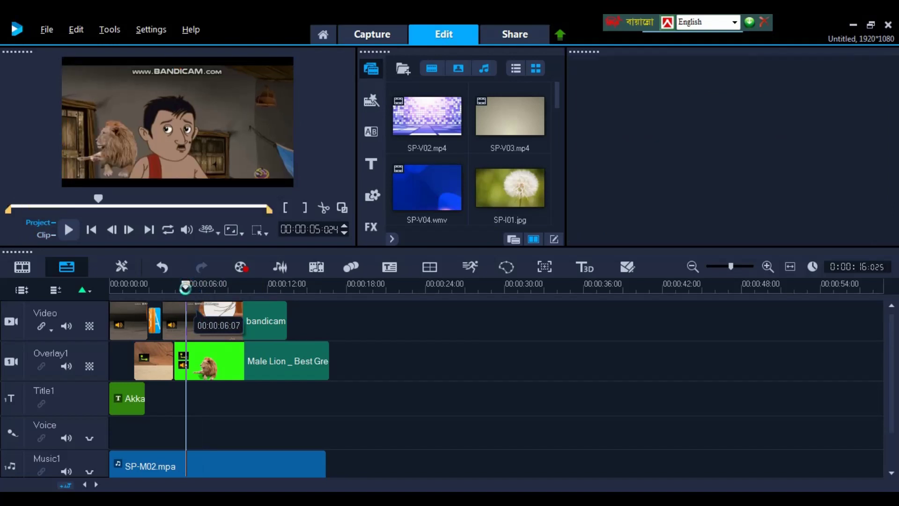
pyautogui.press('space')
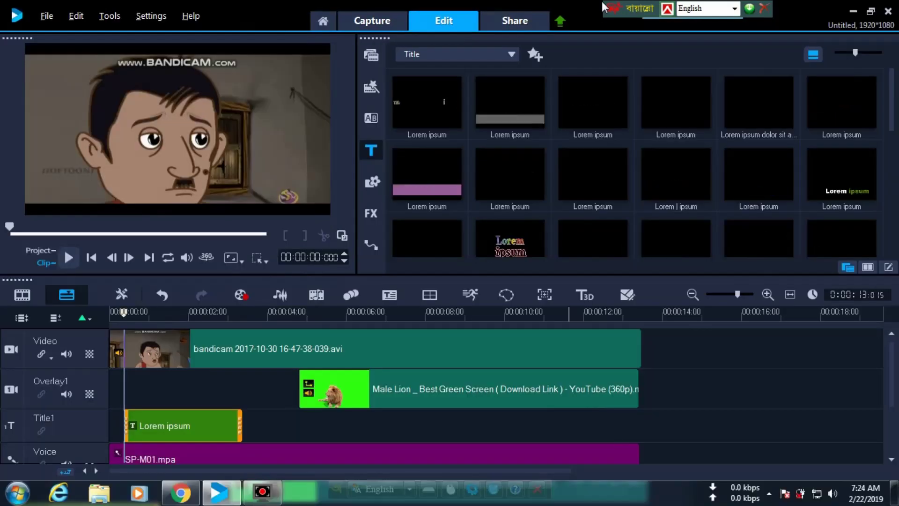
# - Set up the export as a computer-playable MPEG-4 video with the MPEG-4 AVC (1920 x 1080, 30p, 15Mbps) profile
pyautogui.click(341, 61)
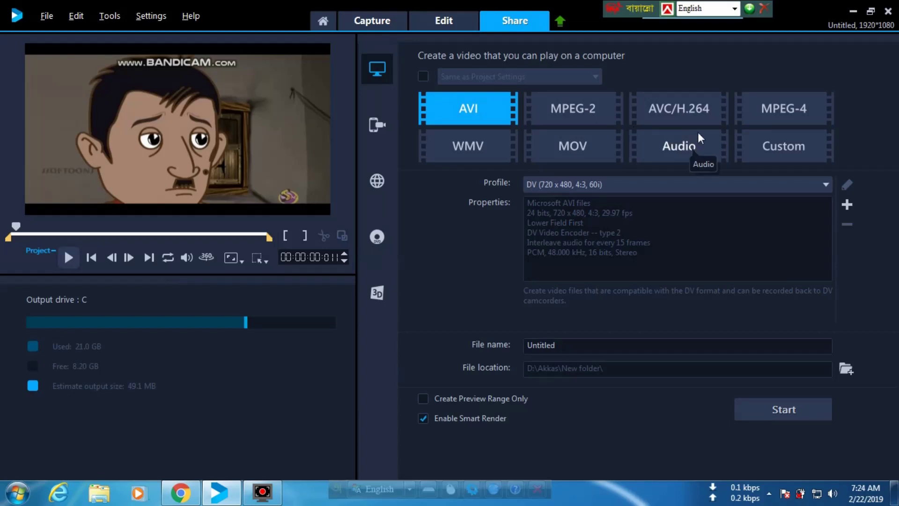
pyautogui.click(775, 113)
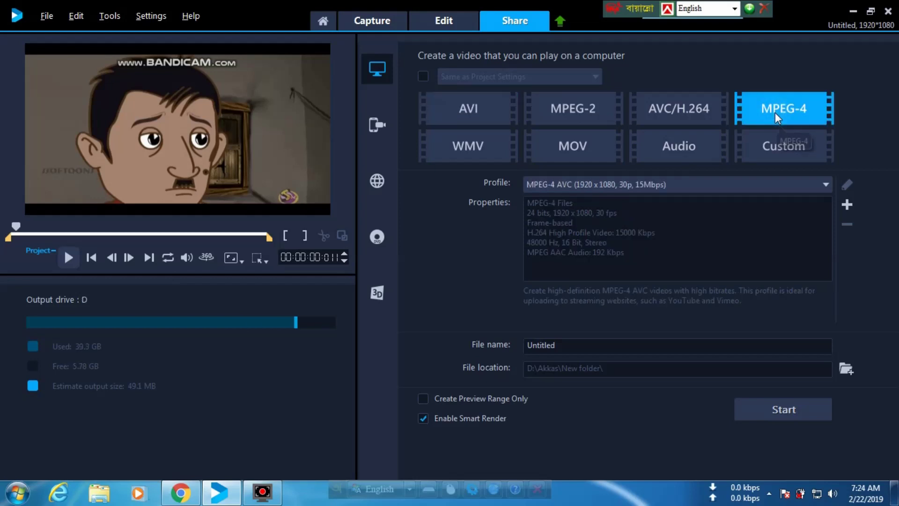
pyautogui.click(771, 183)
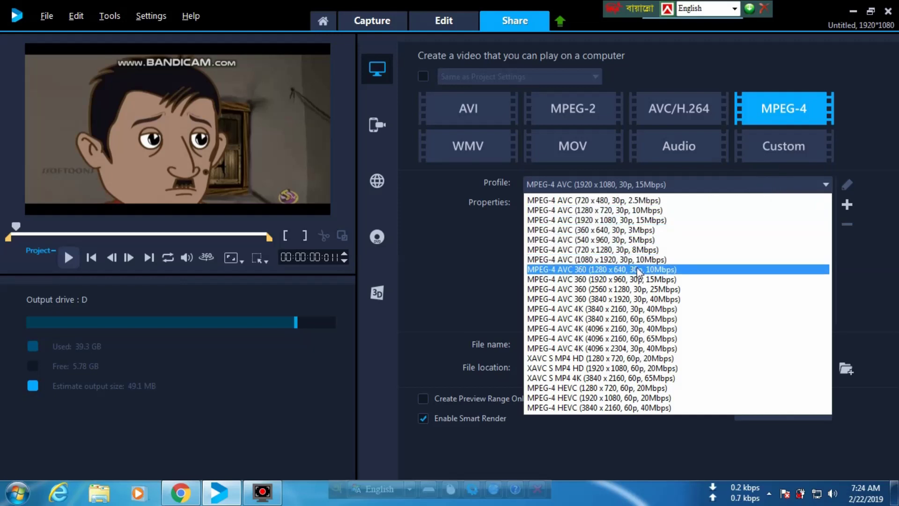
pyautogui.click(654, 220)
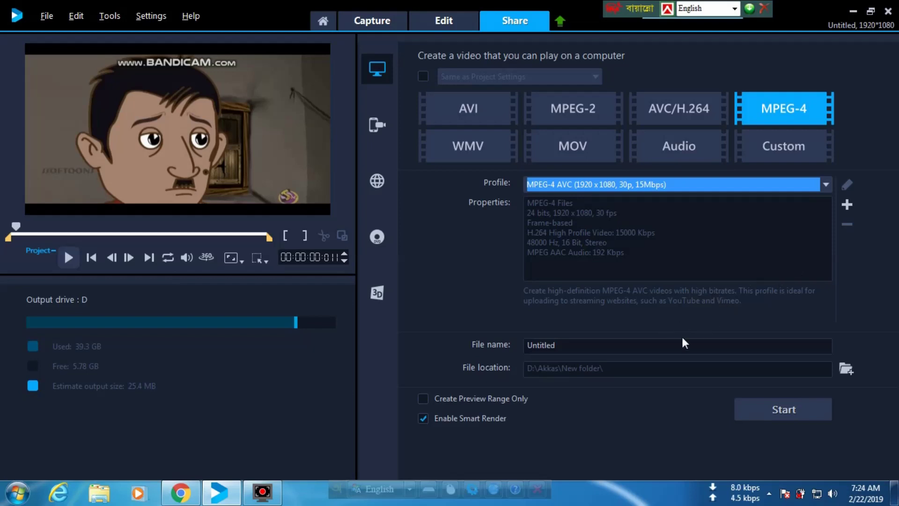
pyautogui.click(653, 343)
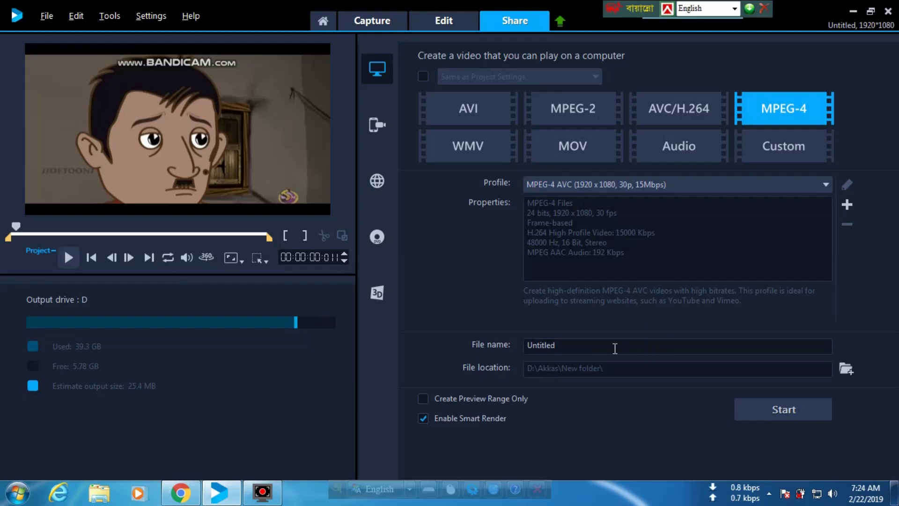
pyautogui.click(846, 370)
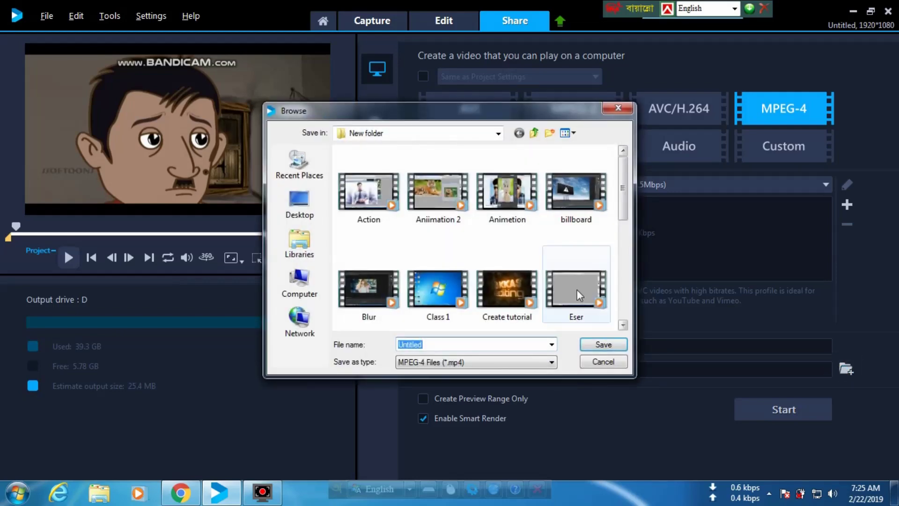
pyautogui.click(300, 281)
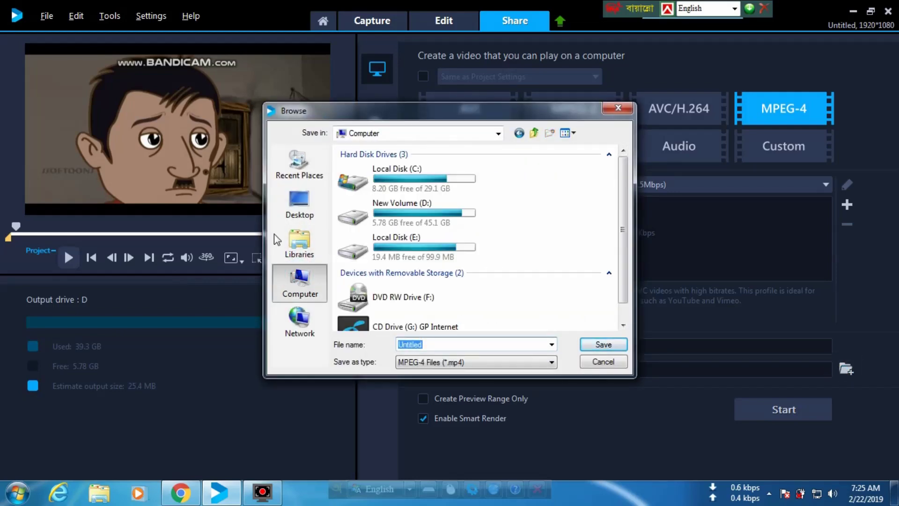
pyautogui.doubleClick(401, 225)
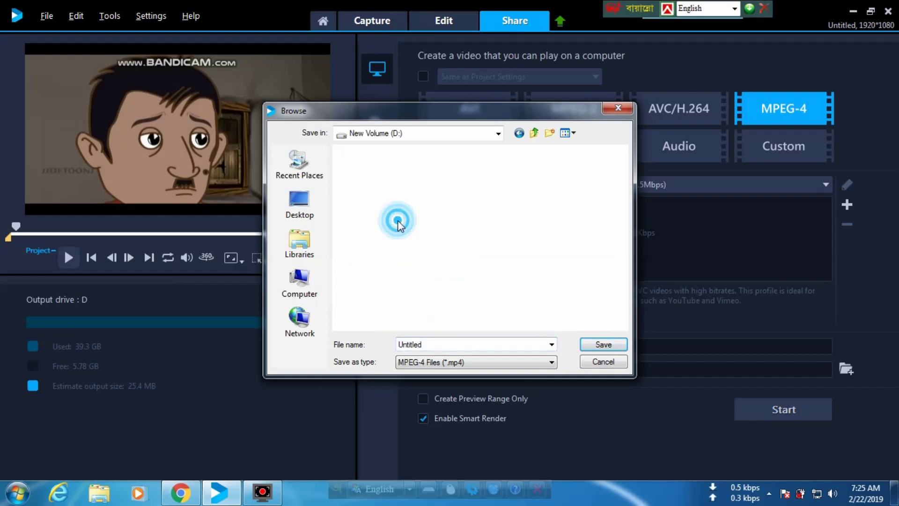
pyautogui.click(618, 108)
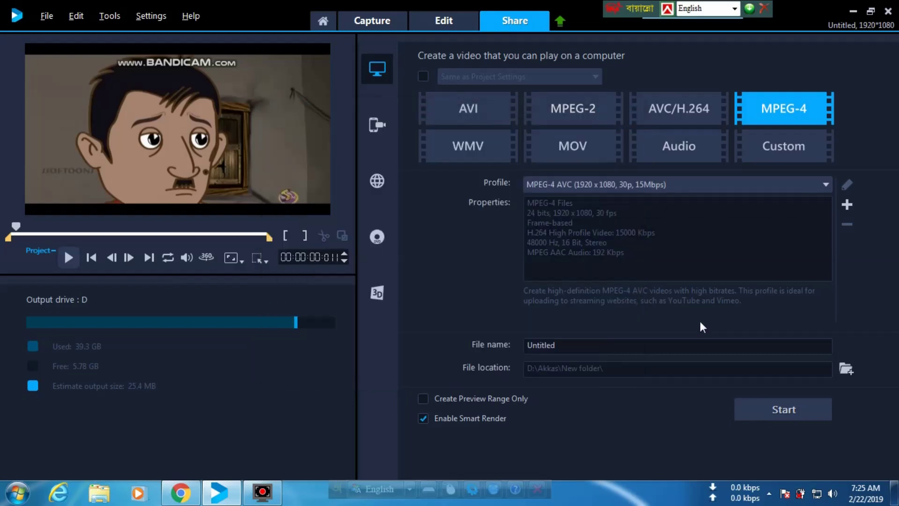